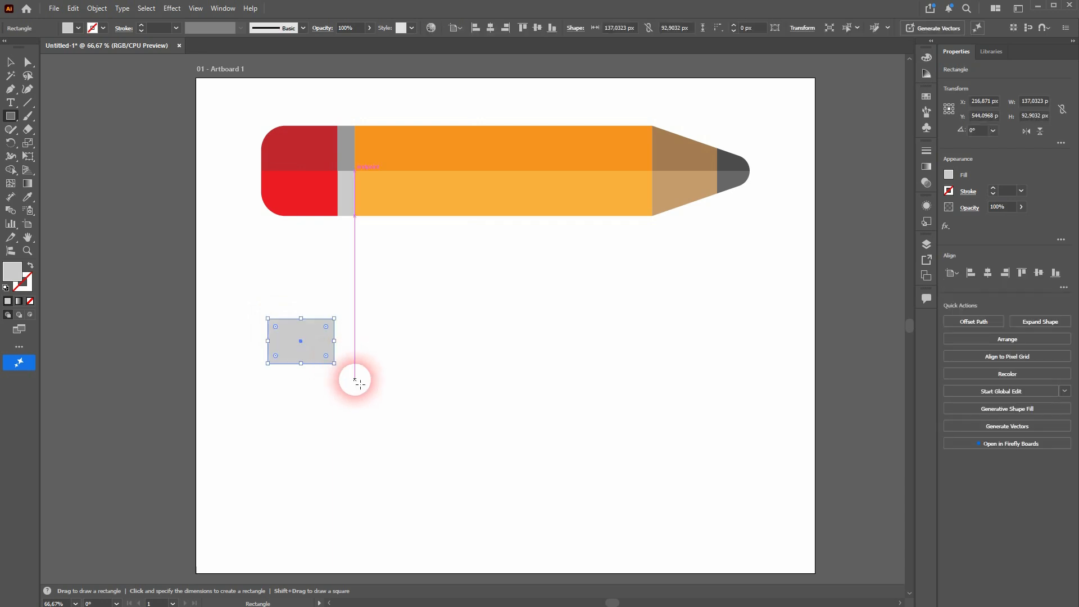
Duplicate the grey rectangle directly below itself so that the two form a stacked pair.
click(12, 62)
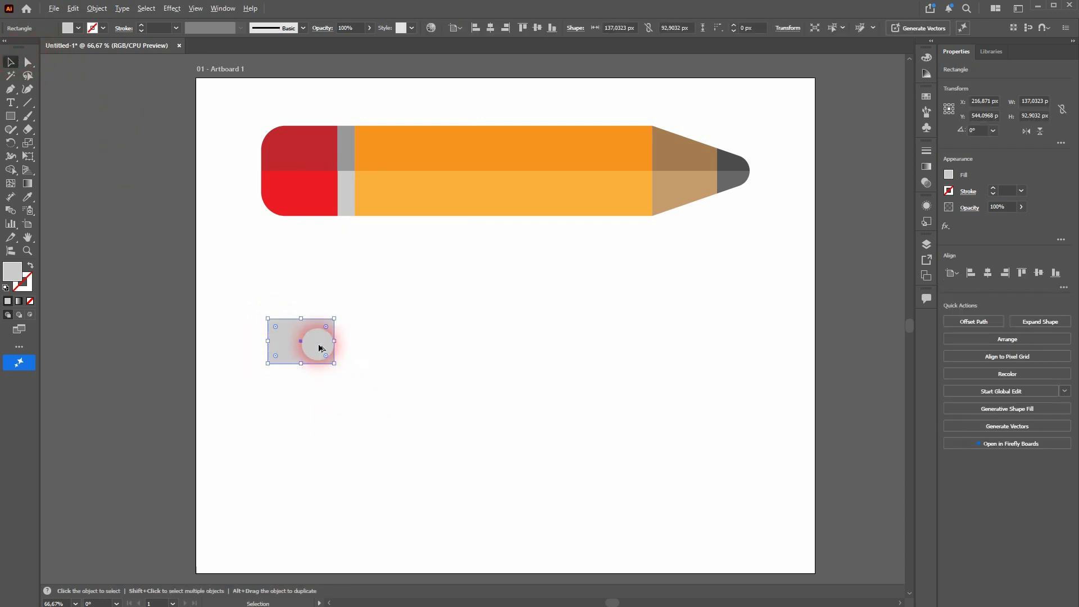
drag(319, 348, 316, 386)
click(492, 386)
click(382, 450)
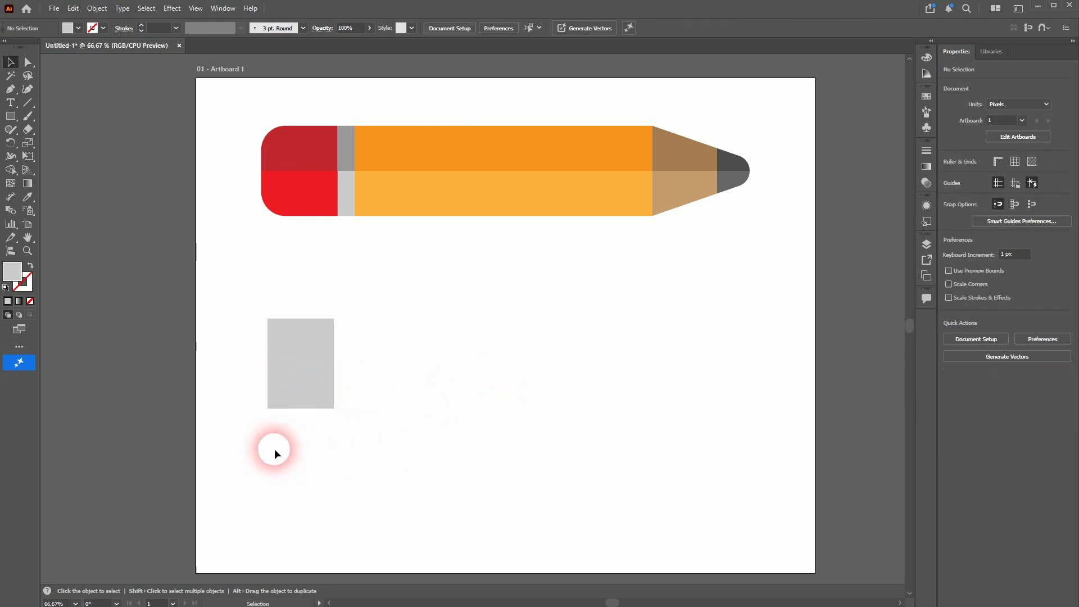
Duplicate the stacked pair into adjoining sections to its right, about 43, 658 and 124 px wide, ending with a narrower tip section.
drag(241, 440, 382, 301)
drag(314, 335, 687, 368)
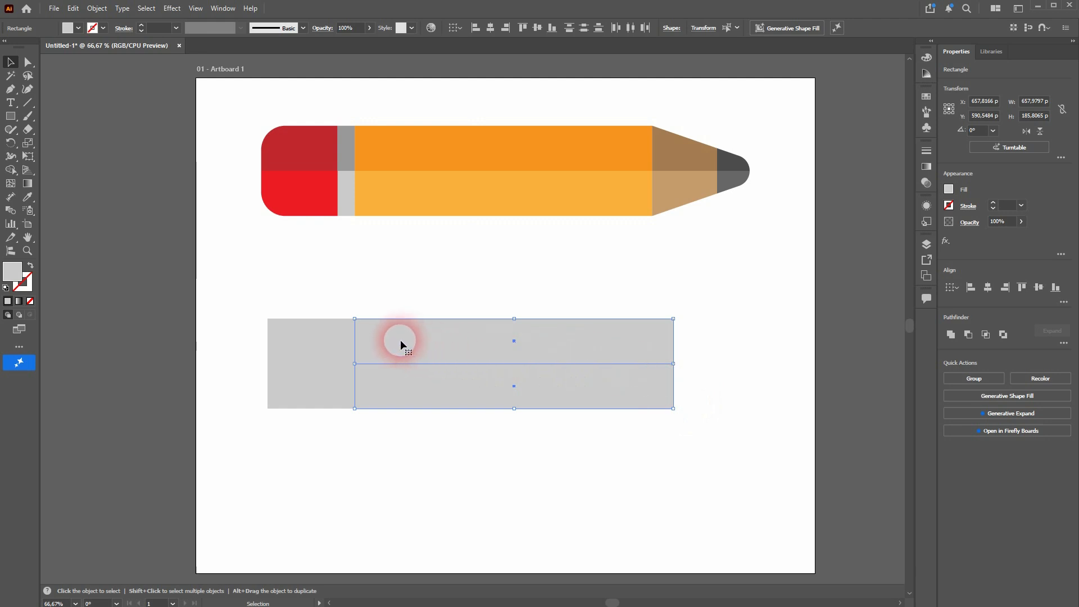
drag(399, 342, 707, 342)
alt+scroll(687, 416, down, 4)
alt+scroll(783, 399, up, 4)
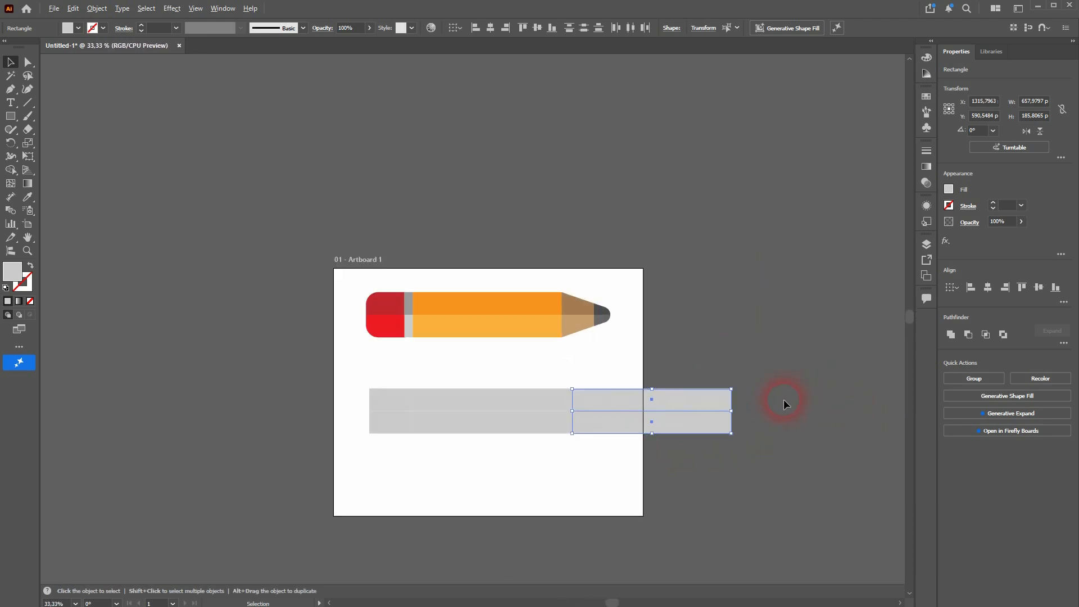
drag(683, 421, 460, 410)
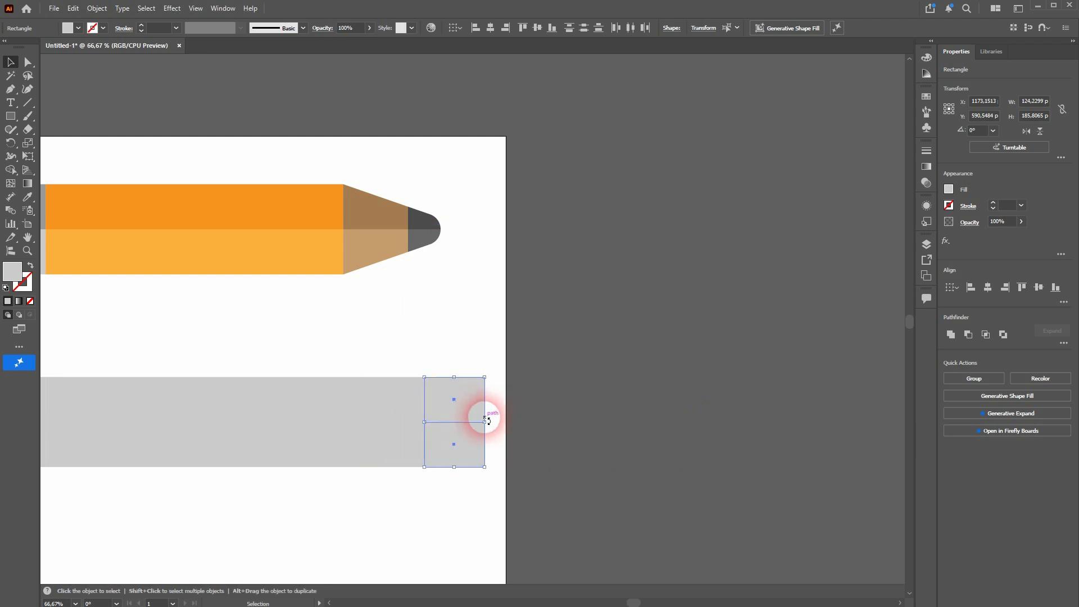
click(488, 337)
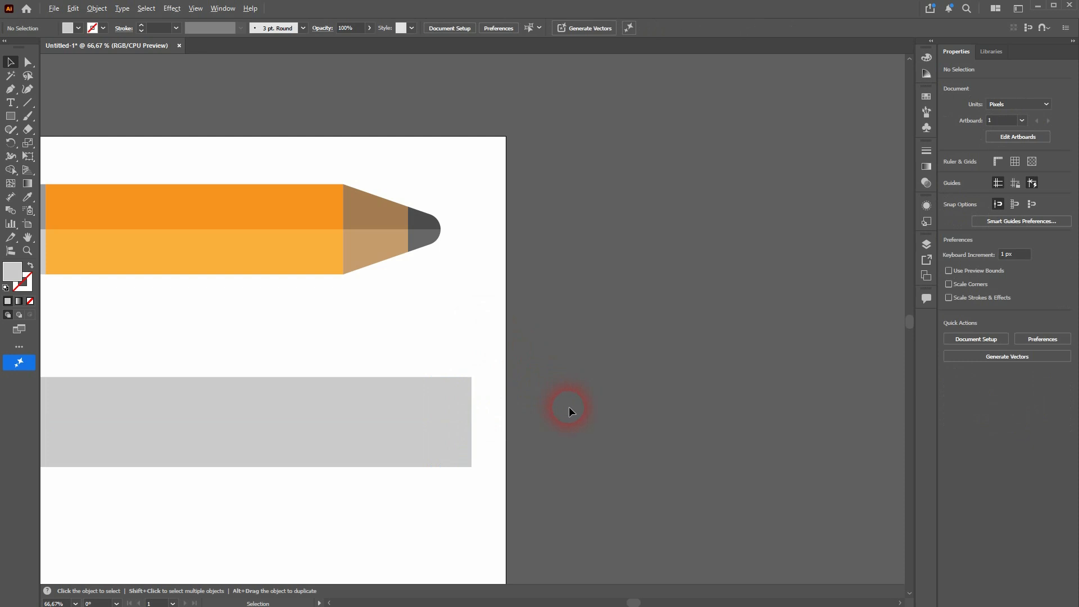
scroll(568, 406, down, 4)
scroll(457, 434, up, 4)
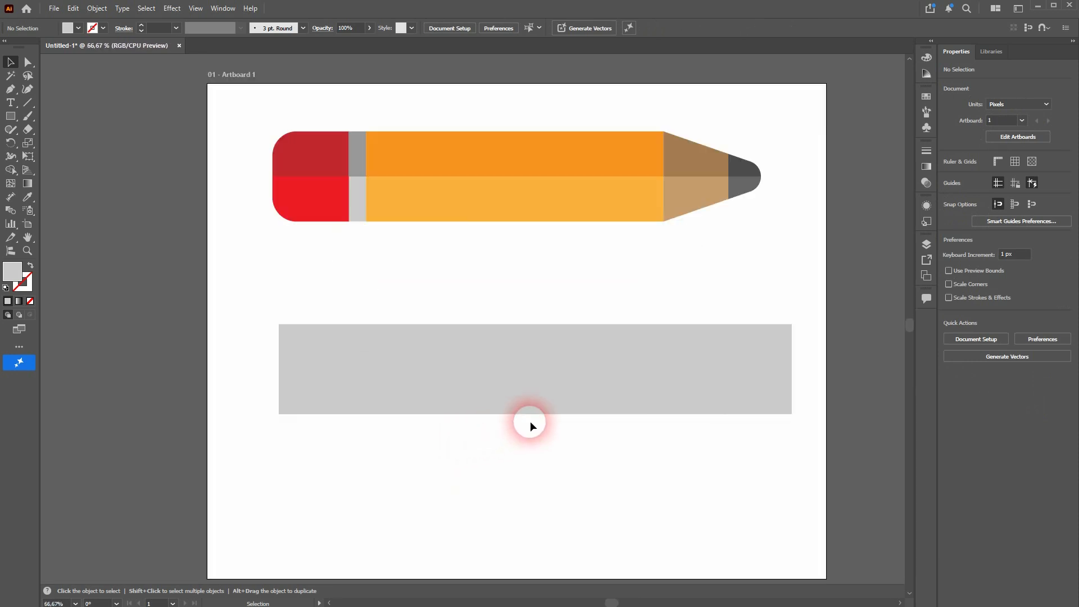
Fill the eraser section's upper rectangle with dark red and its lower rectangle with bright red.
click(299, 354)
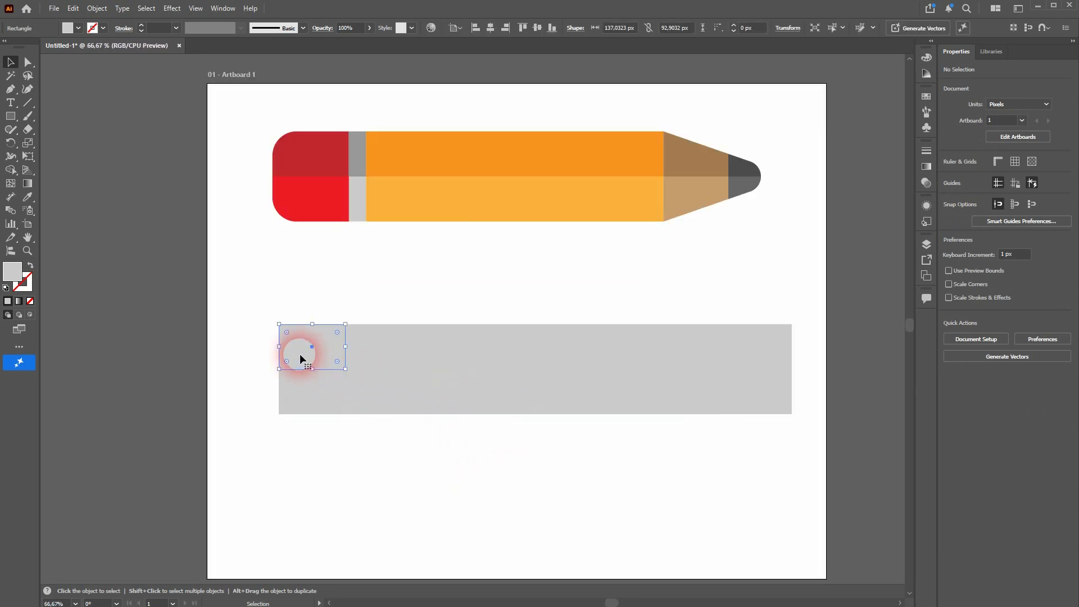
click(78, 30)
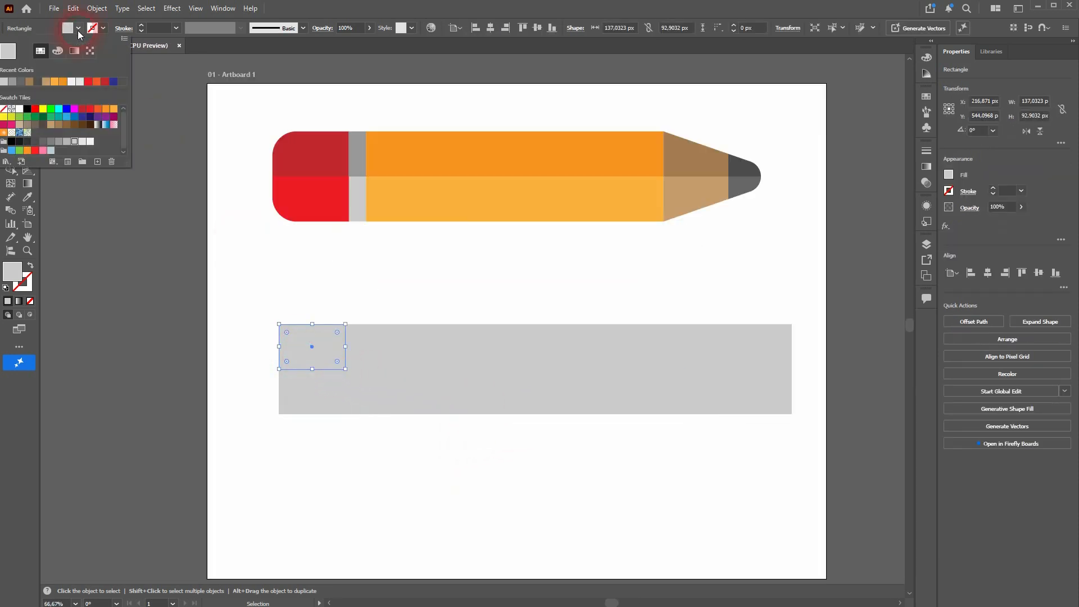
click(83, 109)
click(308, 403)
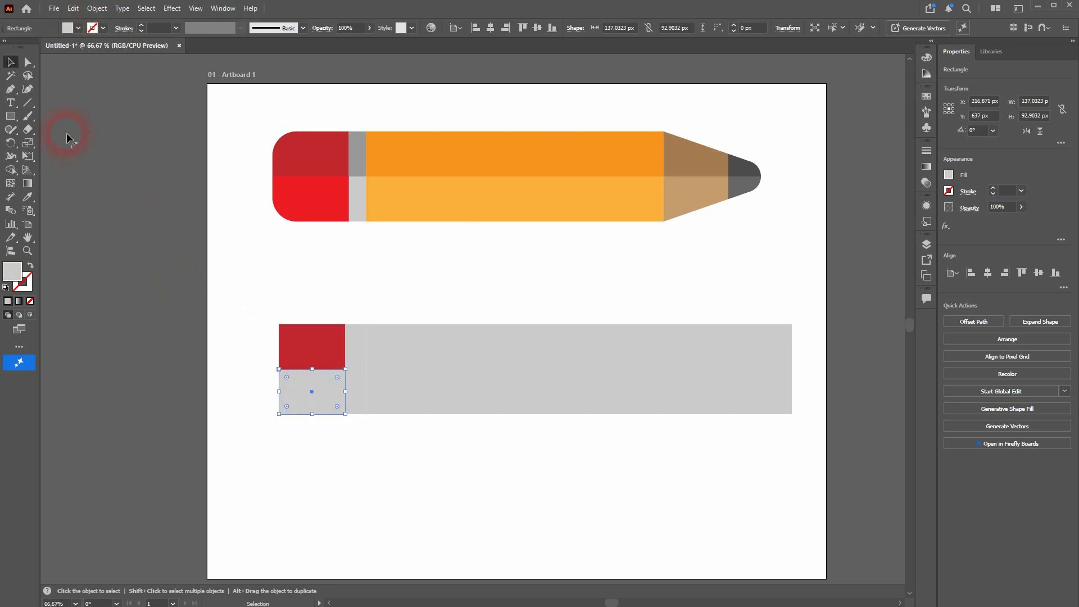
click(72, 29)
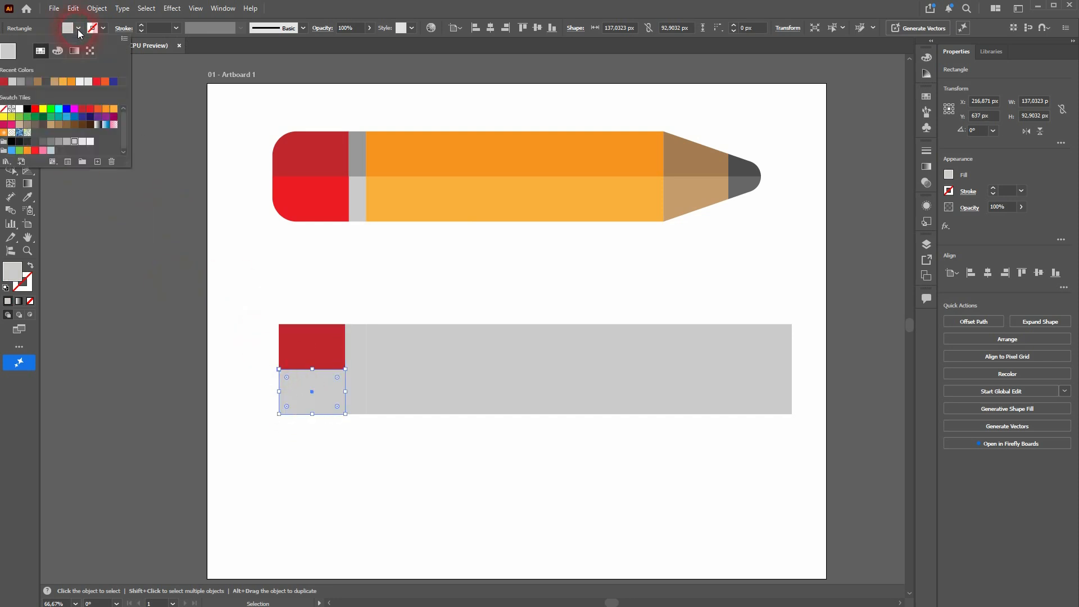
click(96, 112)
click(326, 270)
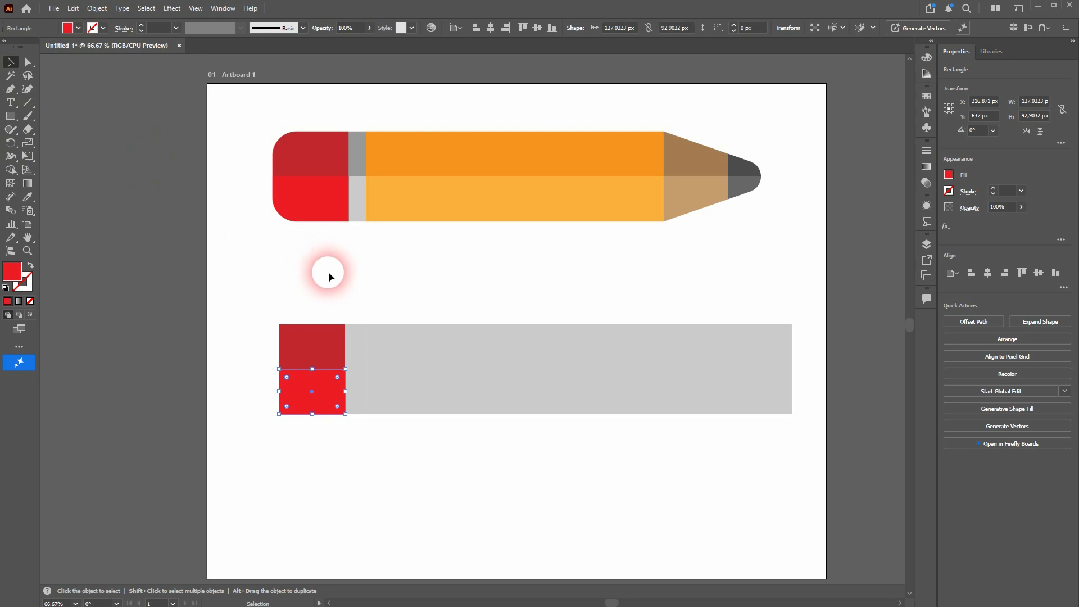
click(320, 279)
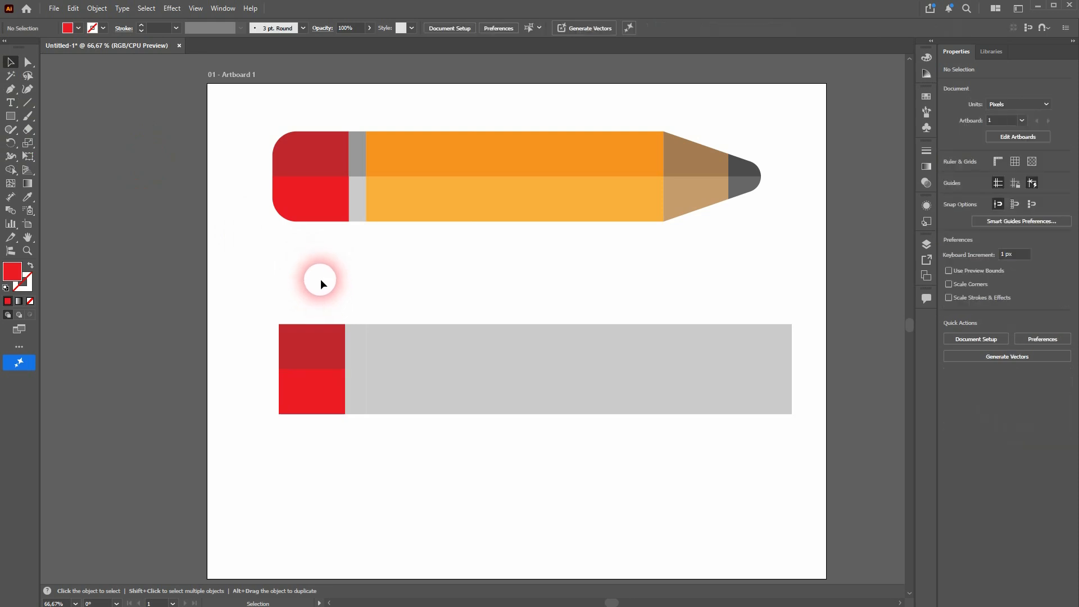
Round the eraser's two outer left corners with a 50 px radius.
click(28, 62)
drag(276, 309, 291, 340)
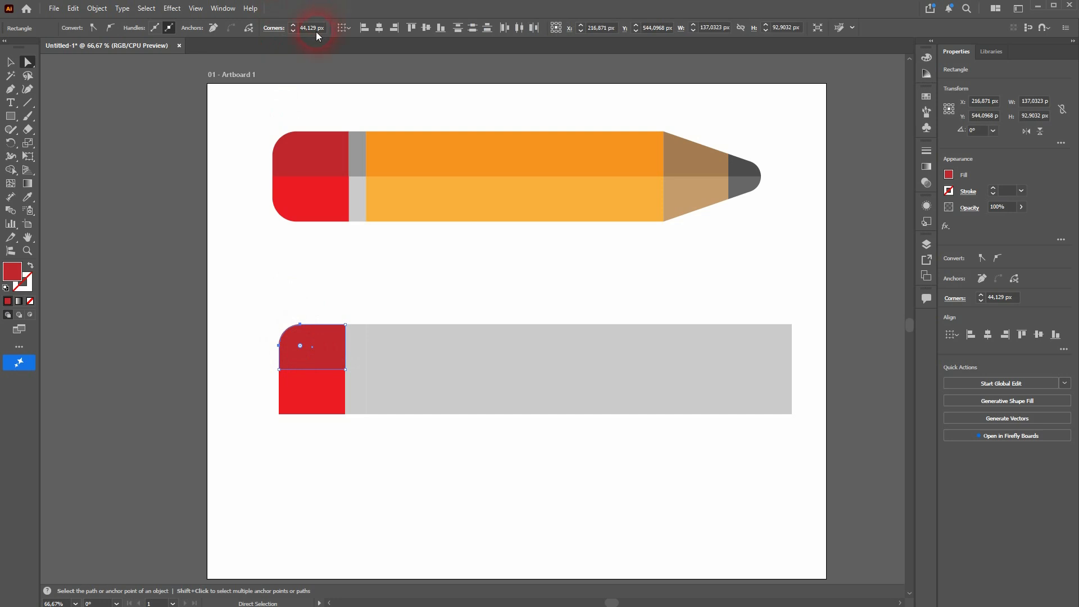
key(ctrl+a)
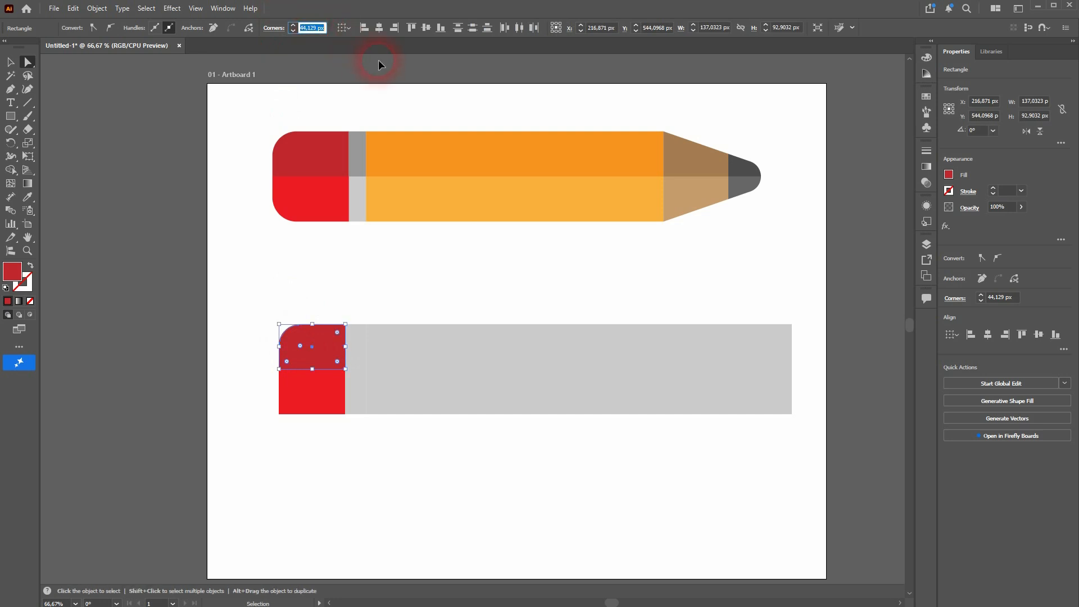
text(50)
key(Return)
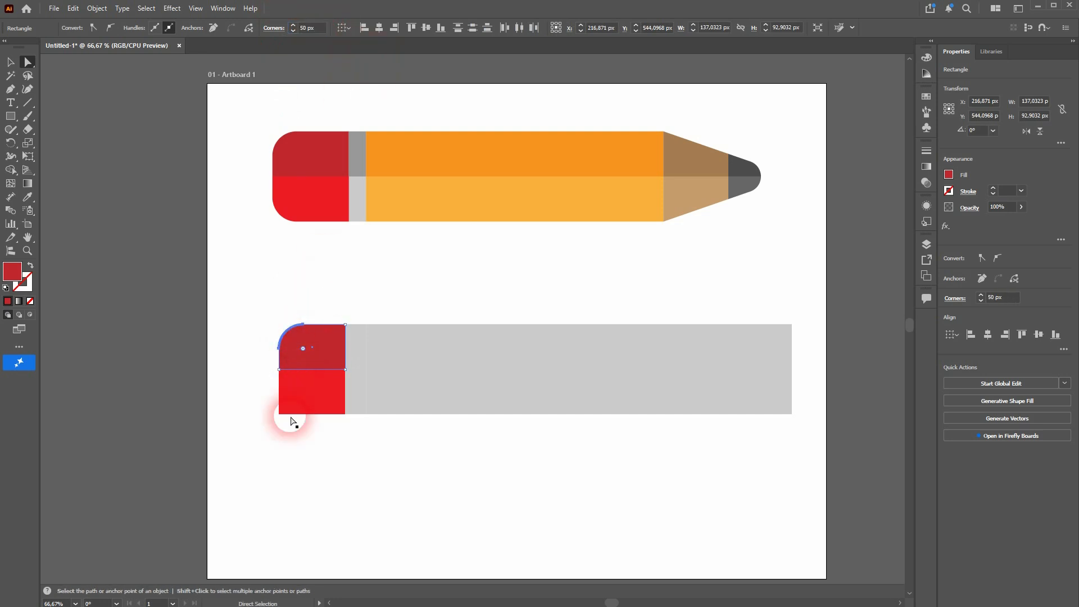
drag(258, 441, 297, 407)
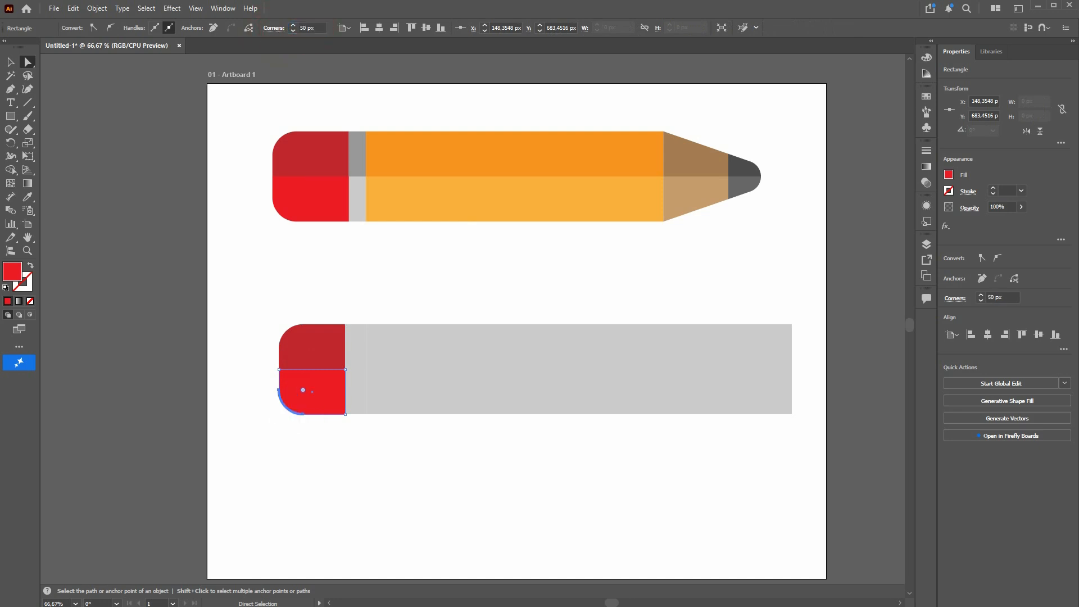
Fill the narrow band beside the eraser with light grey on the upper rectangle and near-white on the lower one.
click(356, 346)
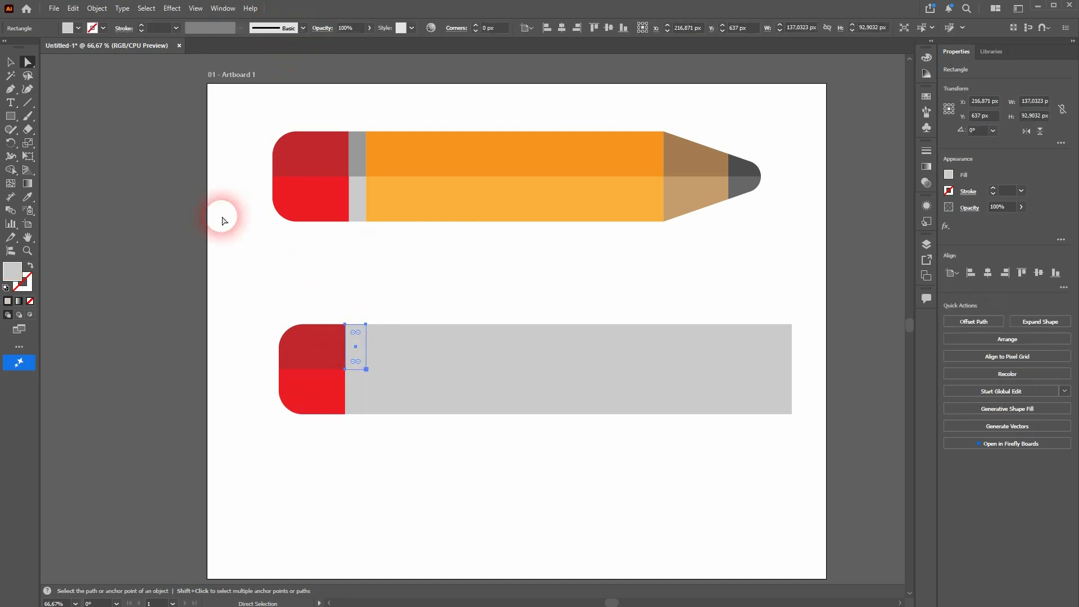
click(79, 28)
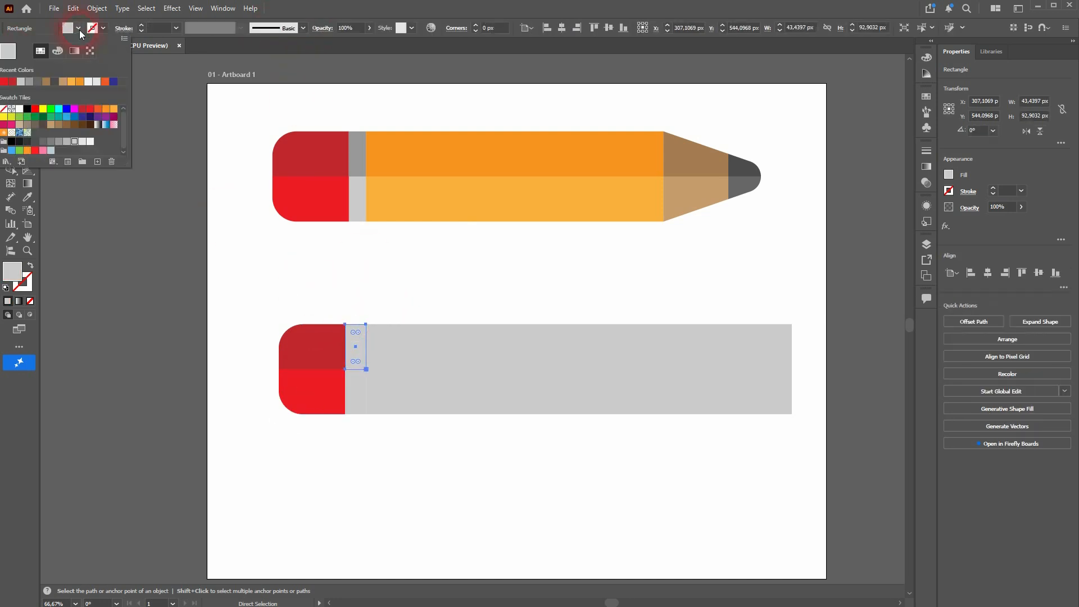
click(86, 145)
click(357, 395)
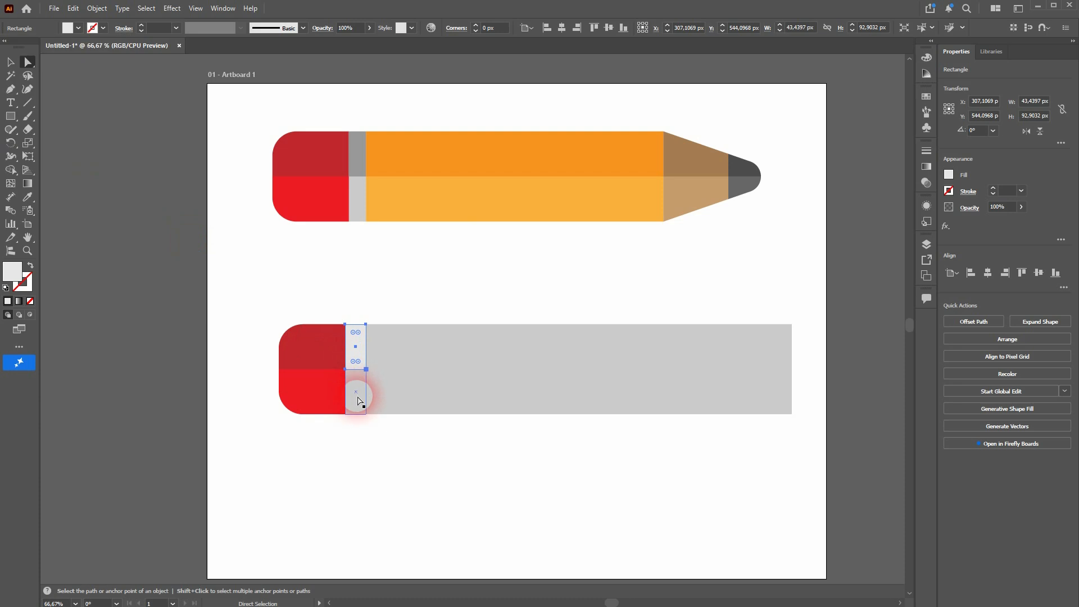
click(76, 31)
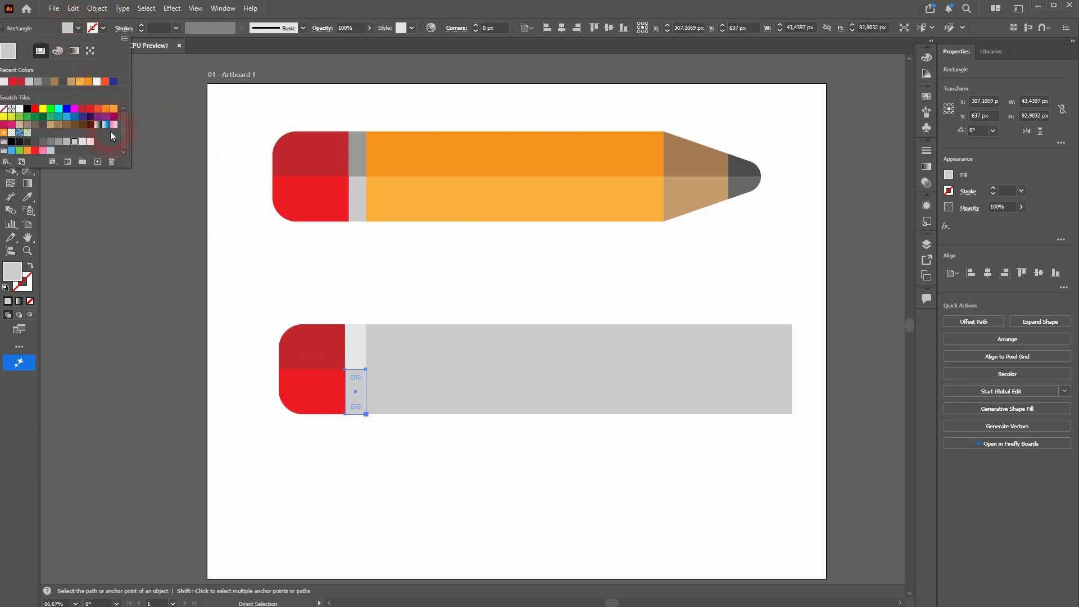
click(91, 143)
click(433, 289)
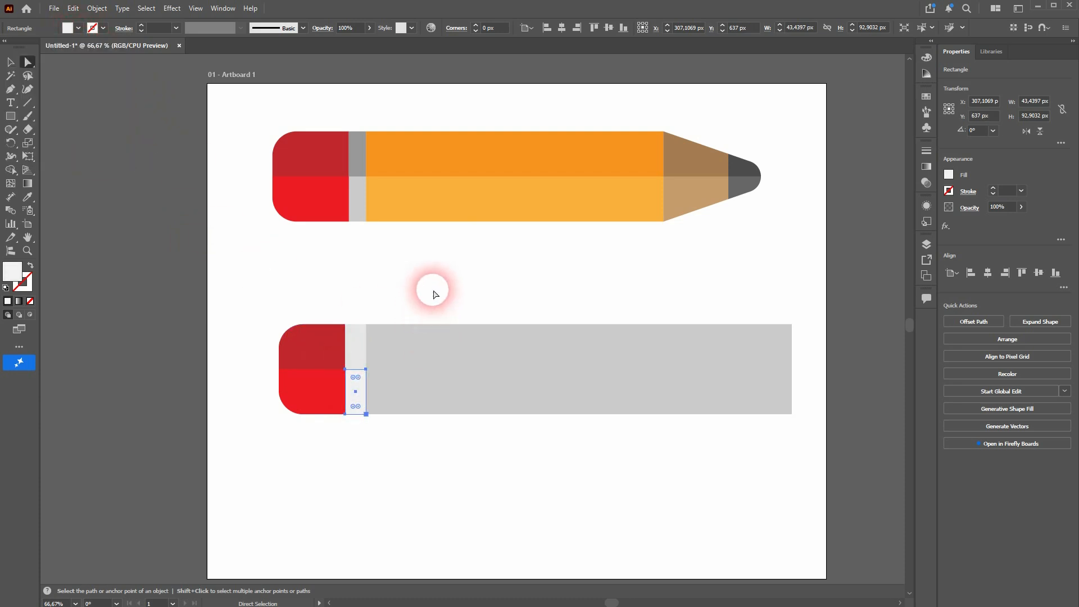
click(436, 268)
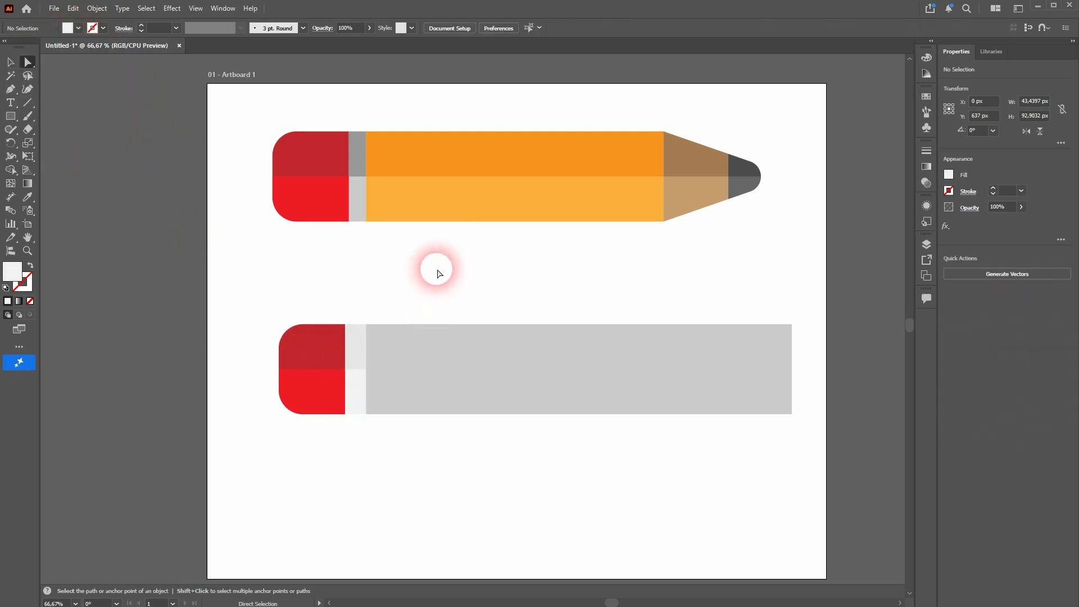
Fill the long pencil body with orange on the upper rectangle and lighter orange on the lower one.
click(408, 333)
click(77, 30)
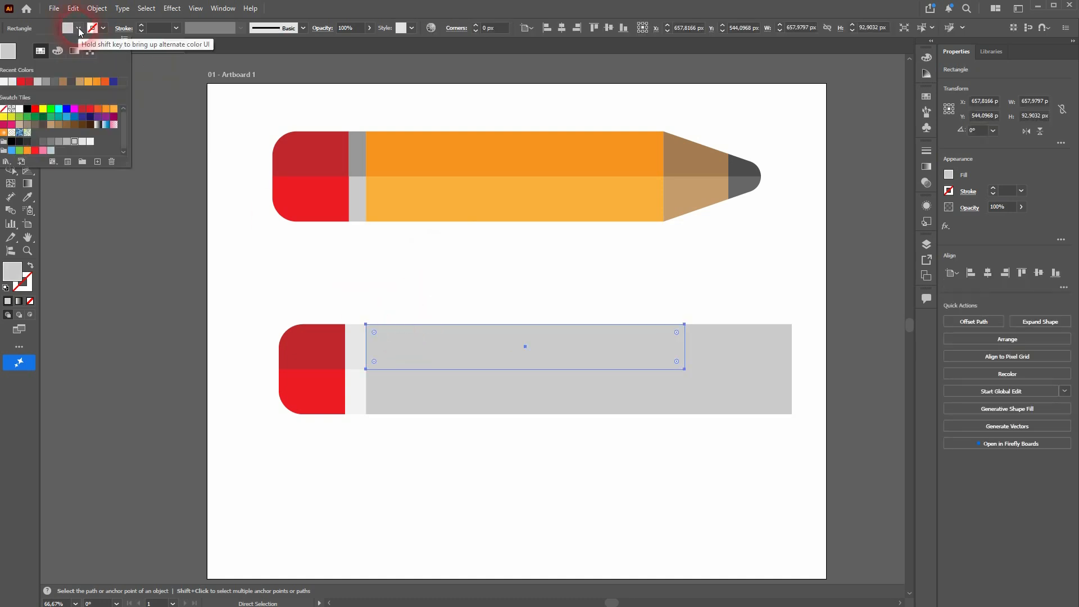
click(109, 116)
click(447, 431)
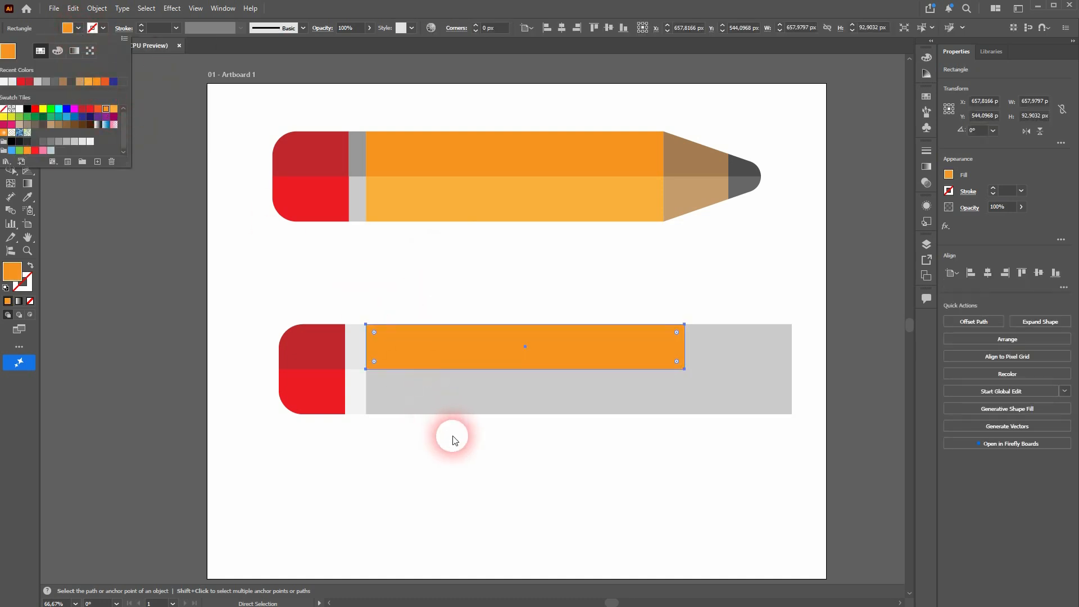
click(436, 397)
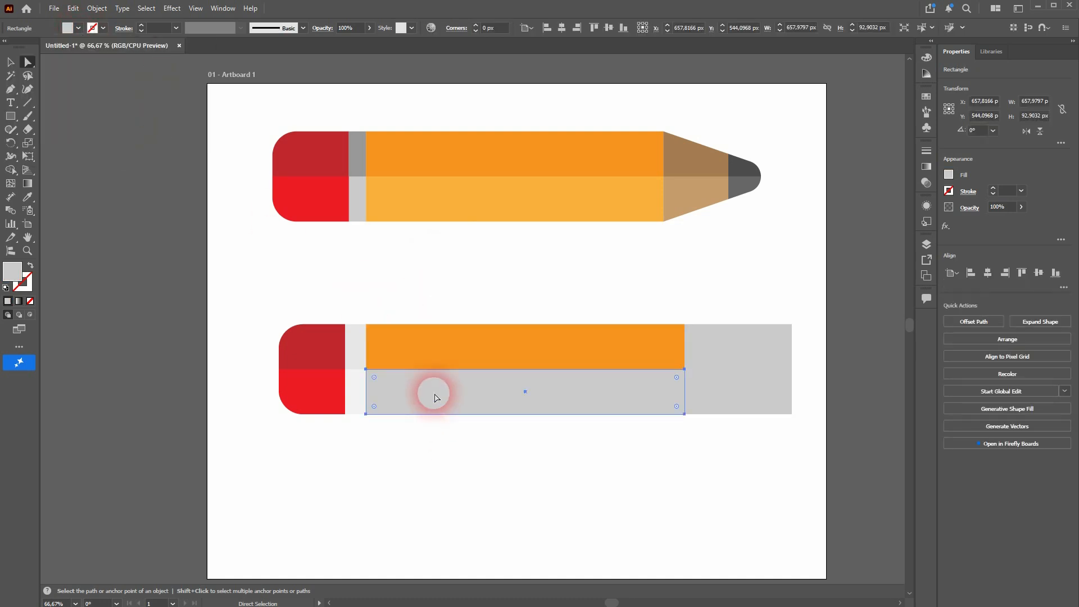
click(78, 29)
click(119, 112)
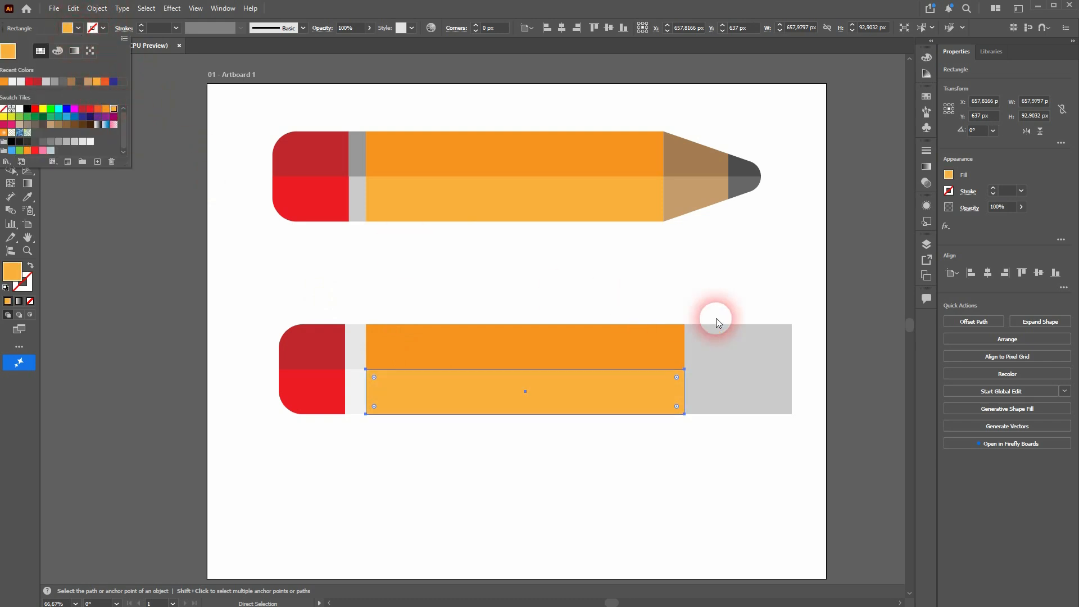
click(715, 316)
Fill the wood section beside the body with medium brown on the upper rectangle and tan on the lower one.
click(707, 345)
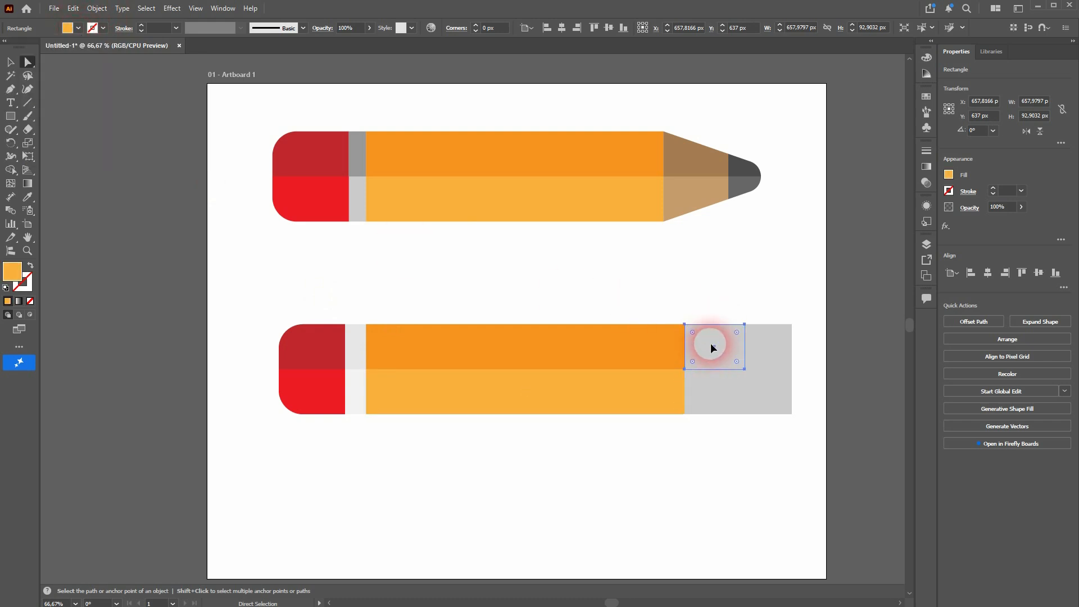
click(78, 29)
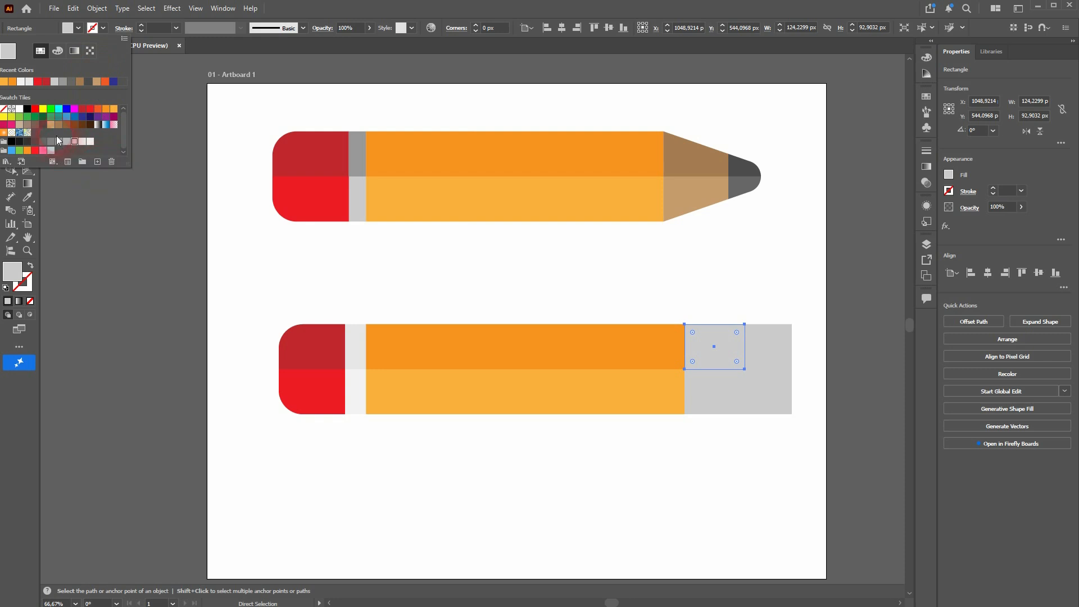
click(66, 125)
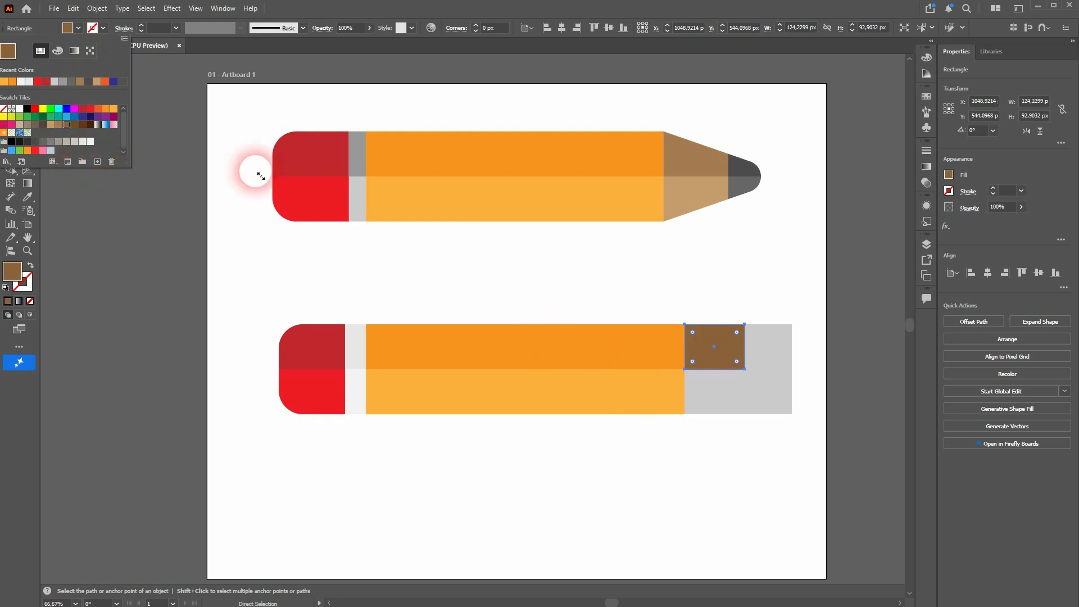
click(59, 125)
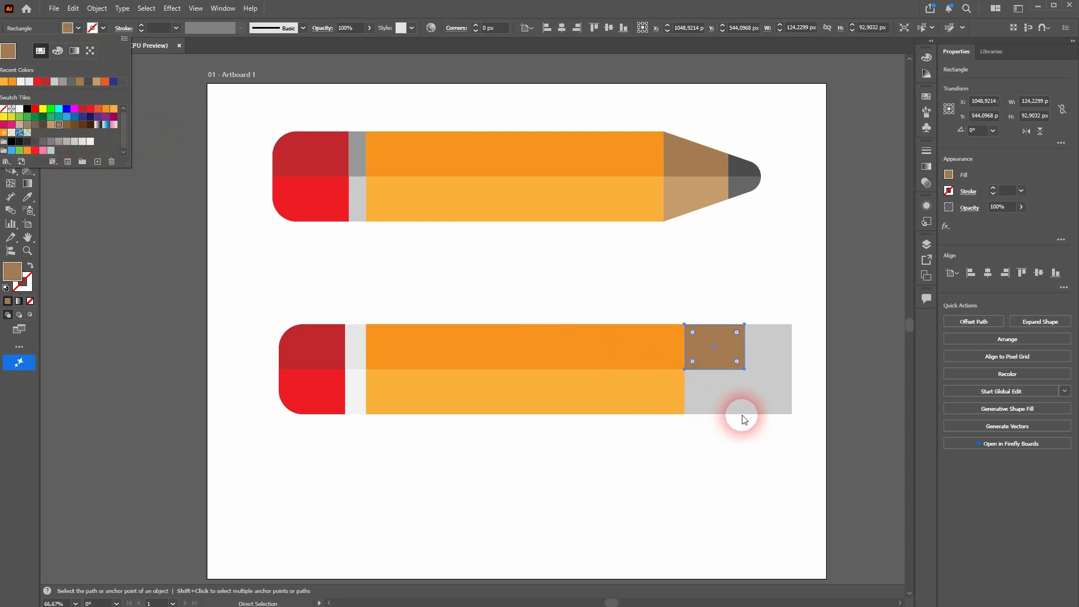
click(716, 393)
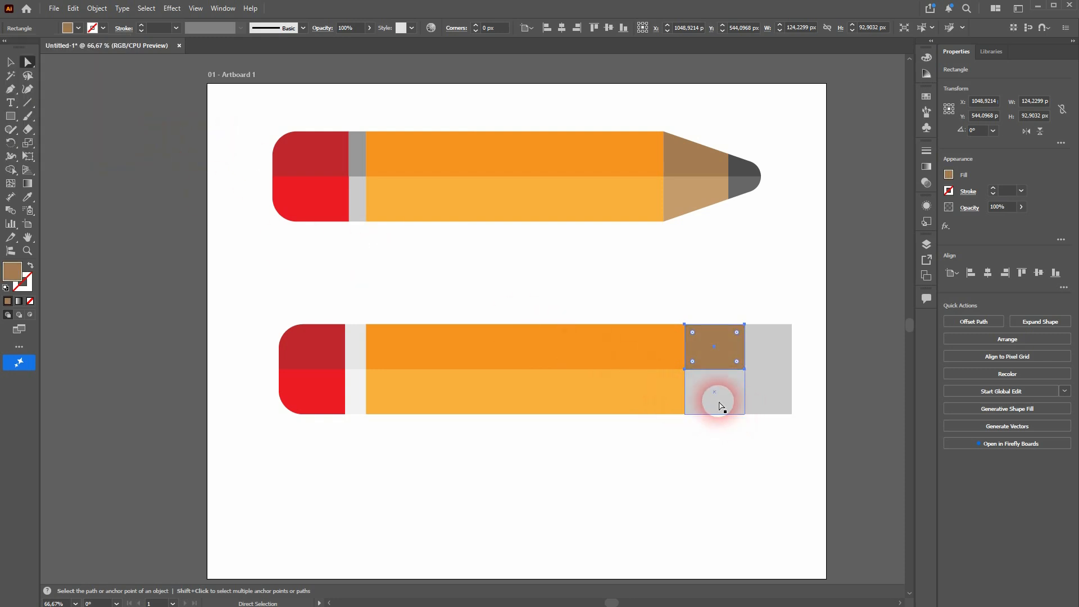
click(78, 29)
click(52, 124)
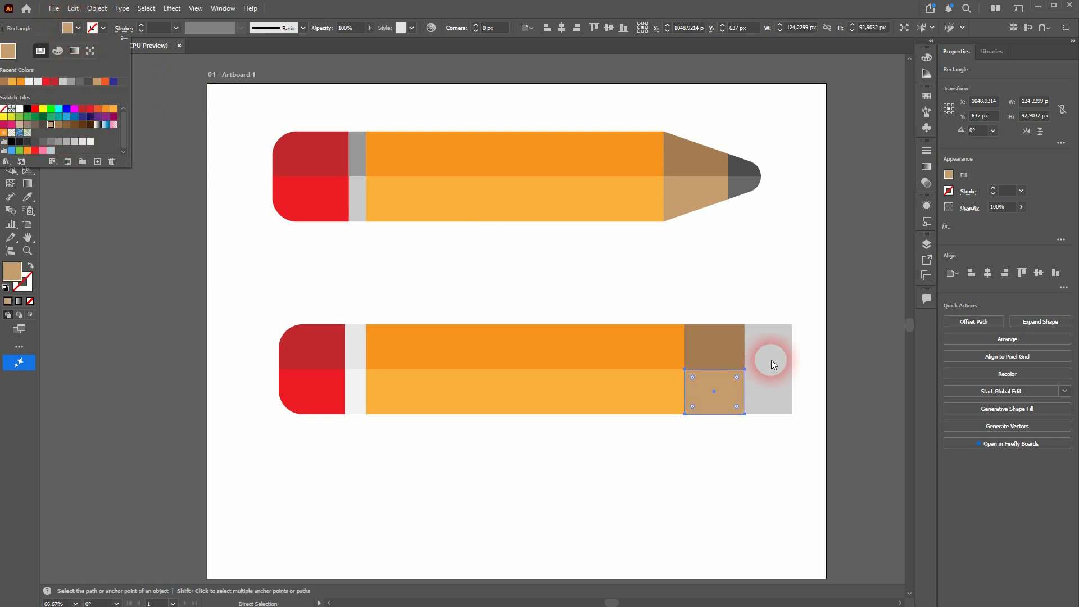
click(771, 288)
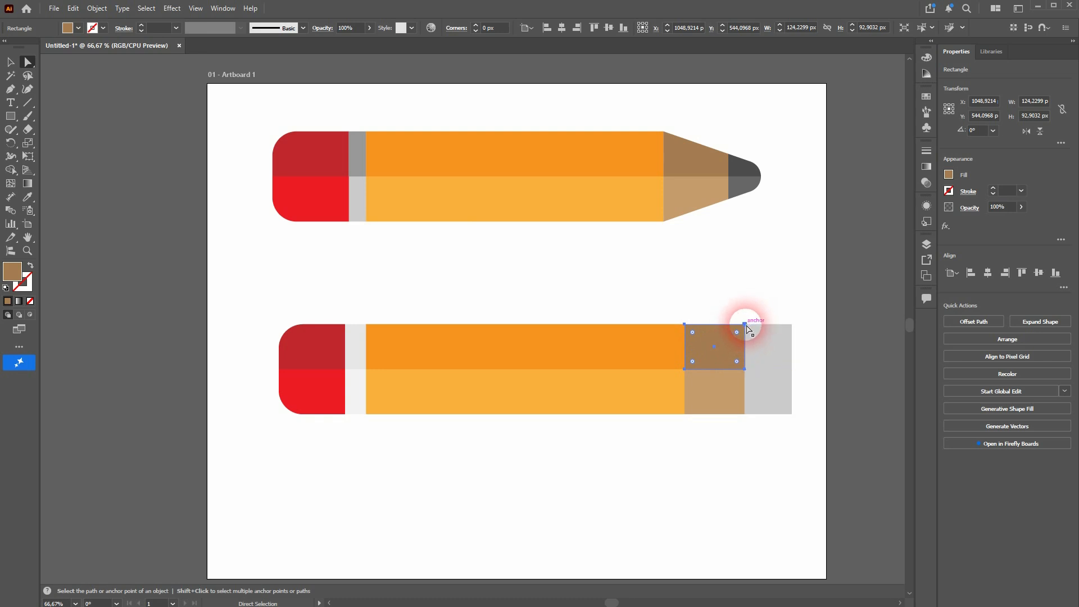
Try to move the upper brown rectangle's top-right corner point downward to taper the wood section.
drag(745, 325, 747, 340)
key(ctrl+z)
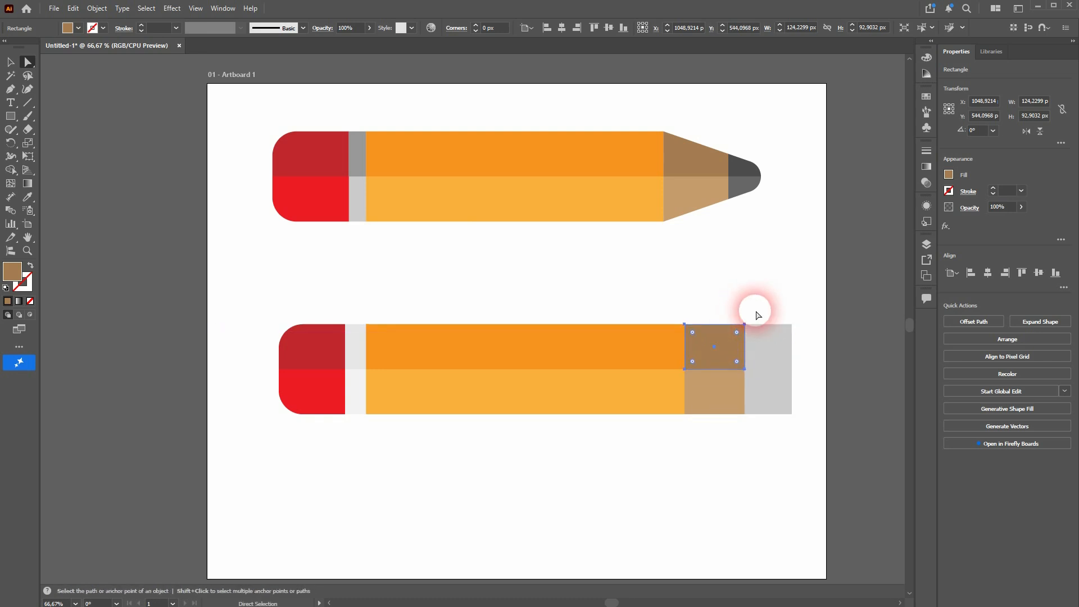
Move both grey tip rectangles clear of the wood section and taper the wood by moving its two outer corners toward the centre line.
click(751, 297)
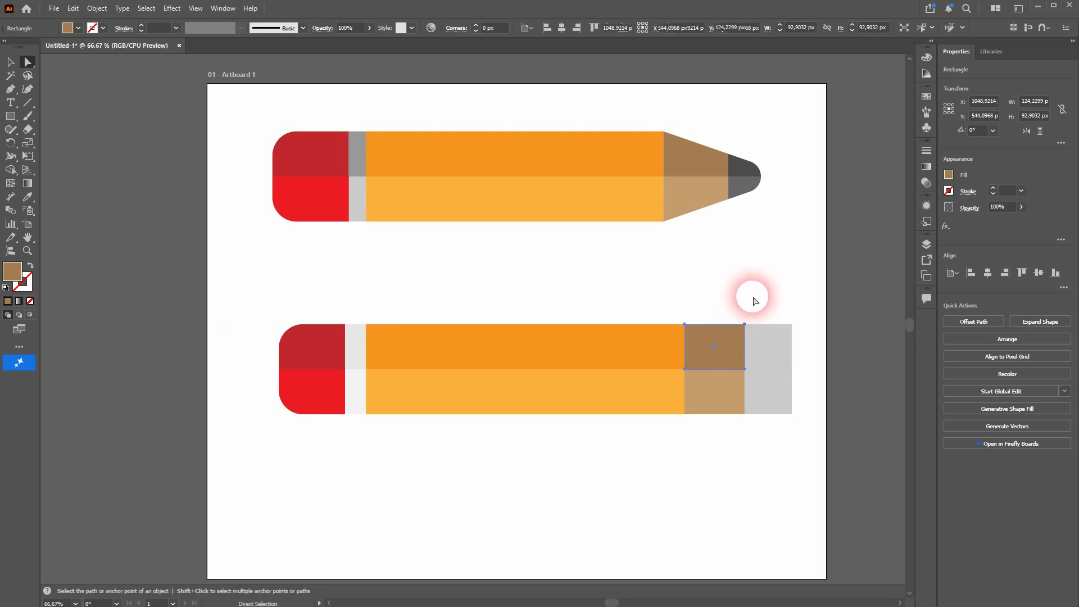
click(744, 326)
alt+scroll(756, 343, up, 3)
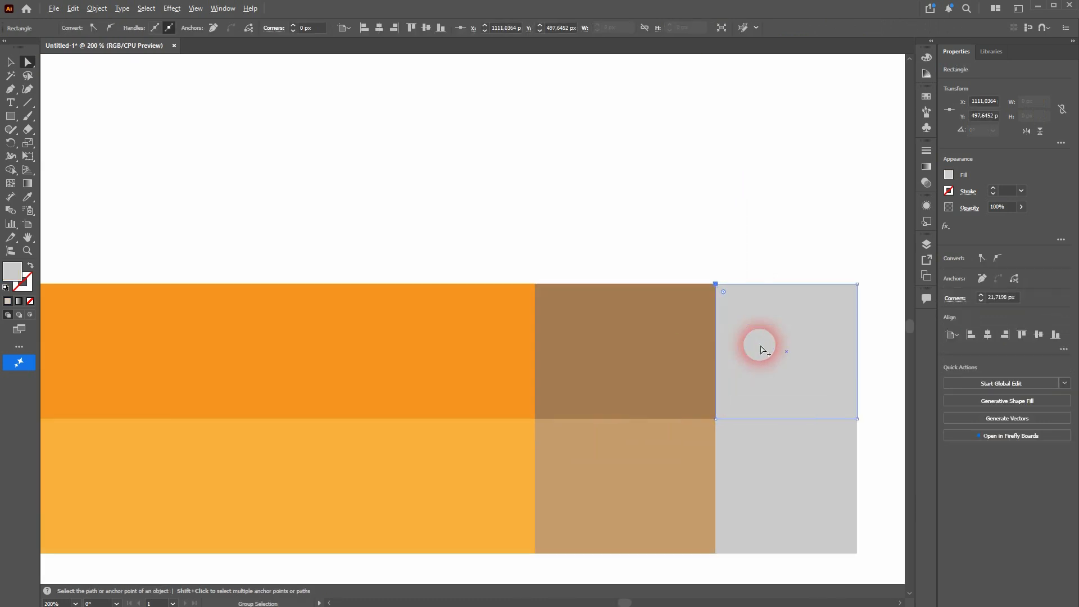
drag(756, 321, 786, 318)
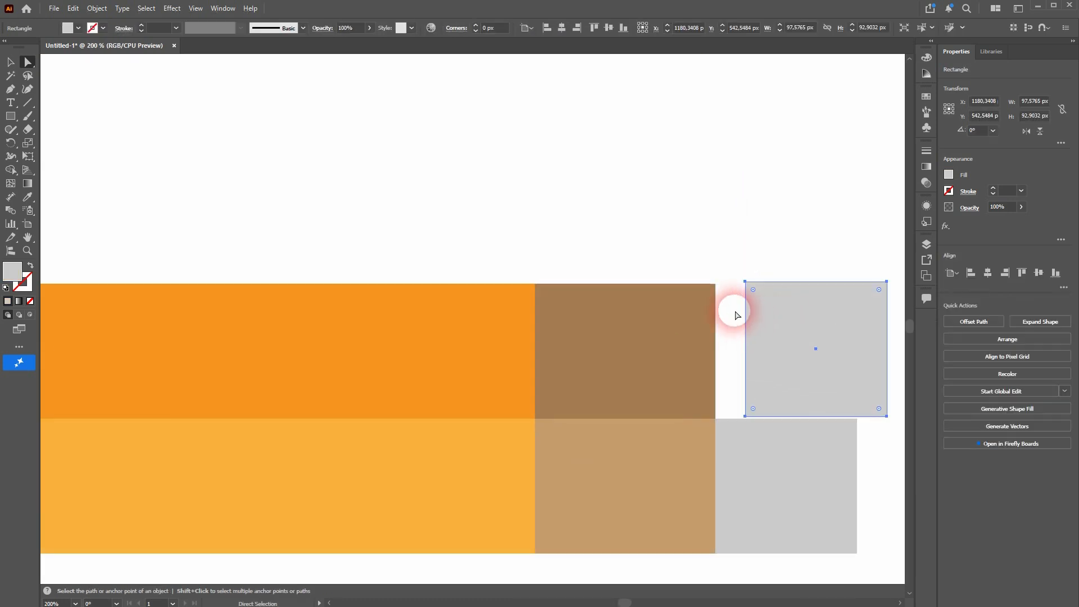
click(716, 284)
drag(715, 321, 715, 353)
drag(759, 475, 784, 475)
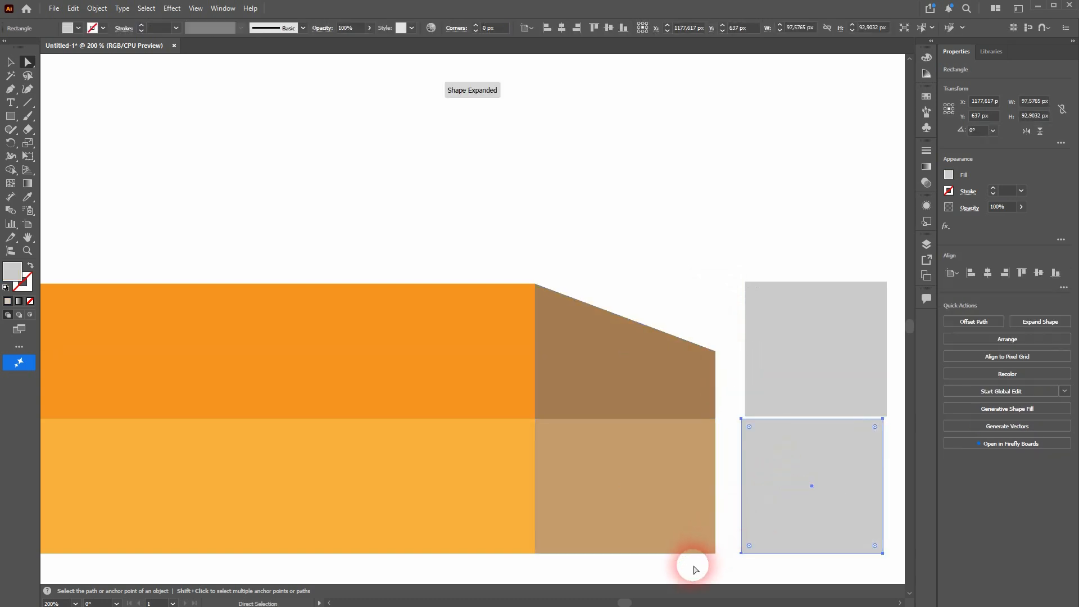
drag(715, 554, 716, 486)
Move the two grey rectangles back flush against the narrow end of the wood section, meeting at the pencil's centre line.
scroll(714, 441, down, 3)
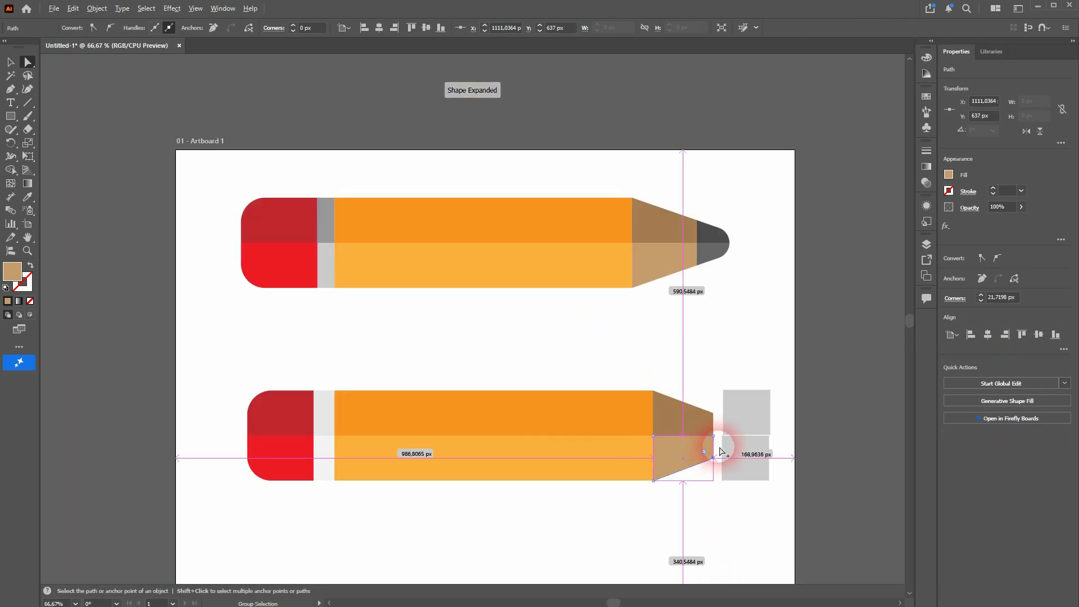
scroll(720, 449, up, 2)
scroll(720, 449, down, 1)
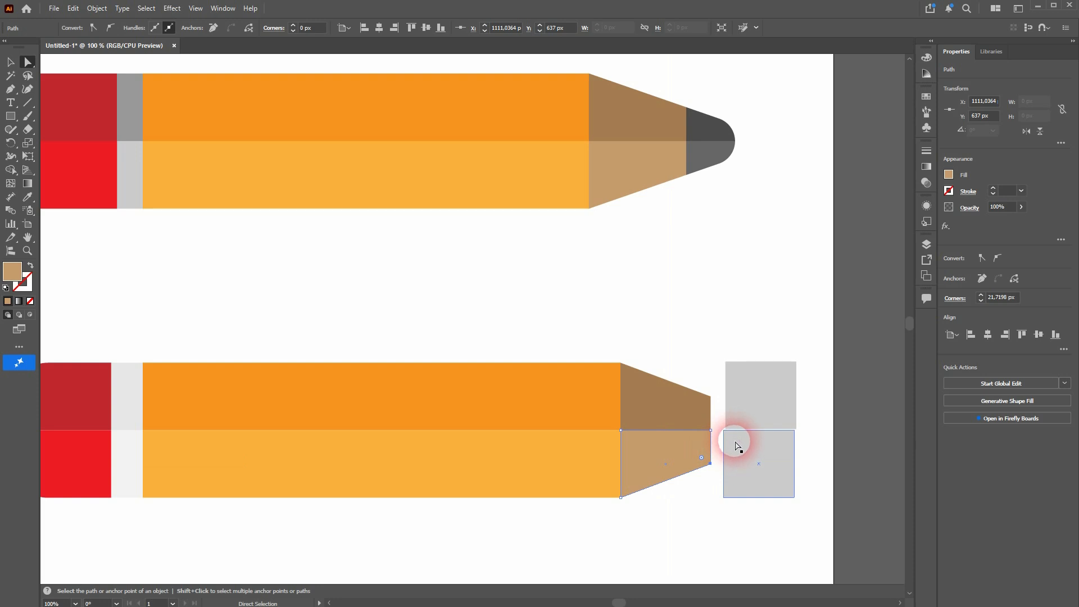
scroll(736, 445, up, 1)
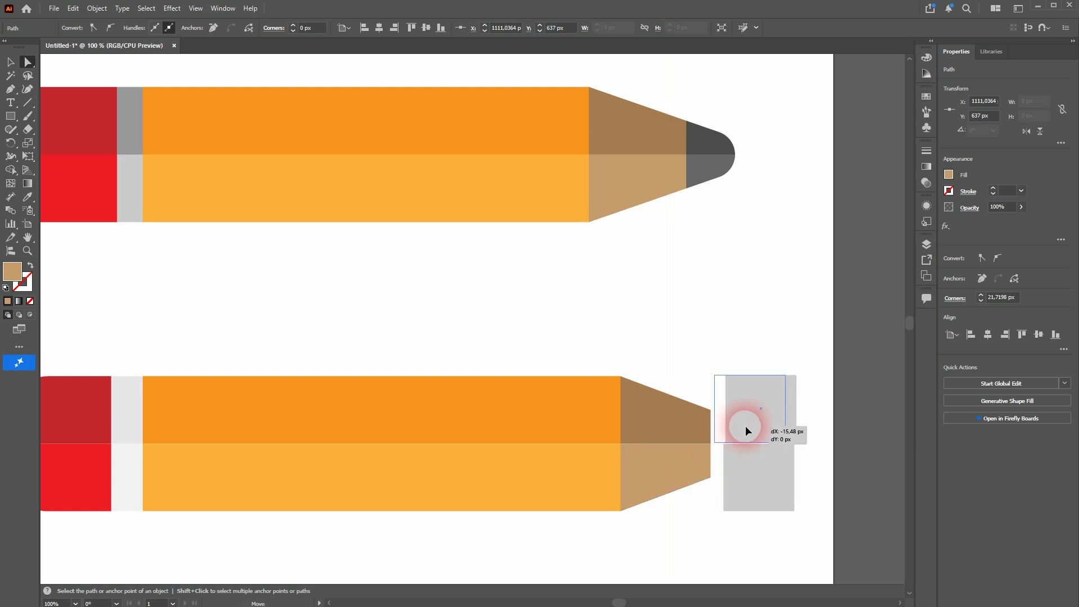
drag(746, 427, 742, 427)
mouse_move(758, 489)
mouse_down()
mouse_move(755, 505)
mouse_move(734, 463)
mouse_up()
scroll(734, 463, up, 4)
scroll(730, 459, up, 2)
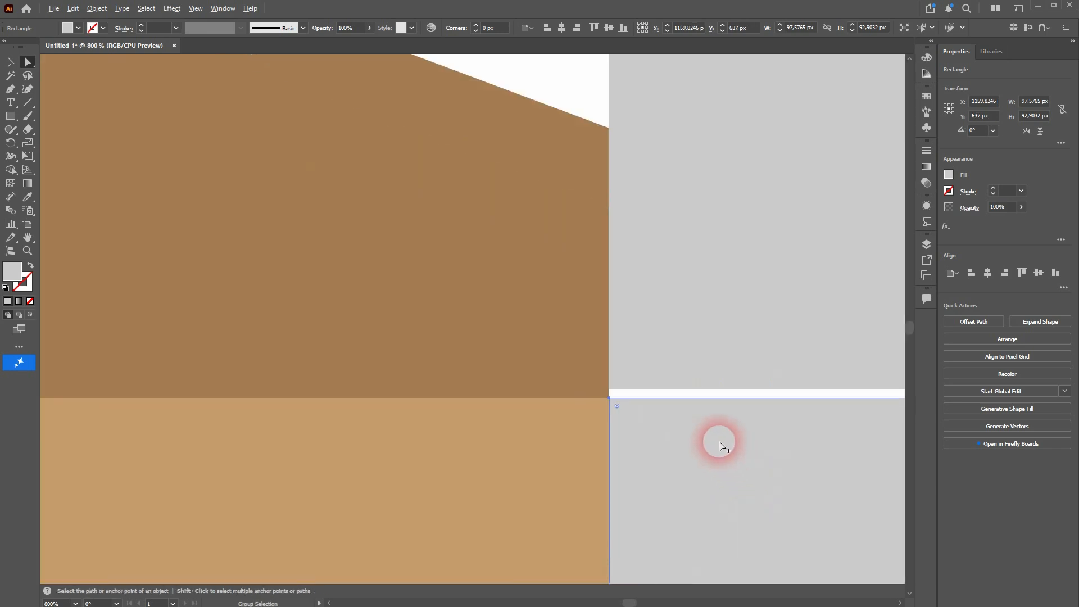
click(689, 326)
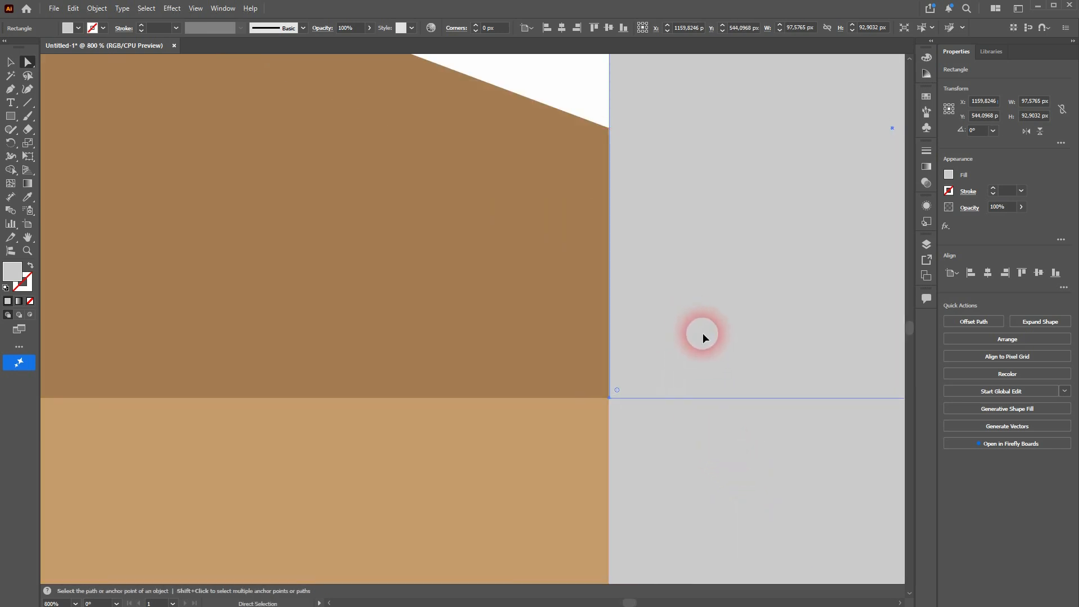
drag(703, 335, 704, 335)
scroll(696, 390, down, 4)
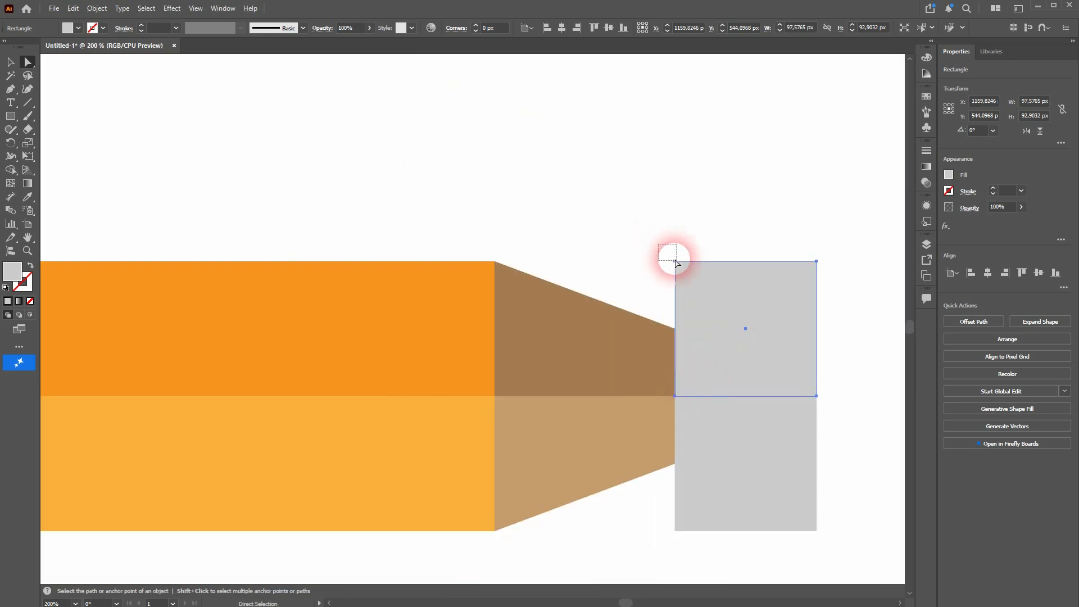
Taper the two grey tip shapes by aligning their inner corners with the wood's narrow end and moving their outer corners toward the centre line.
drag(675, 262, 675, 328)
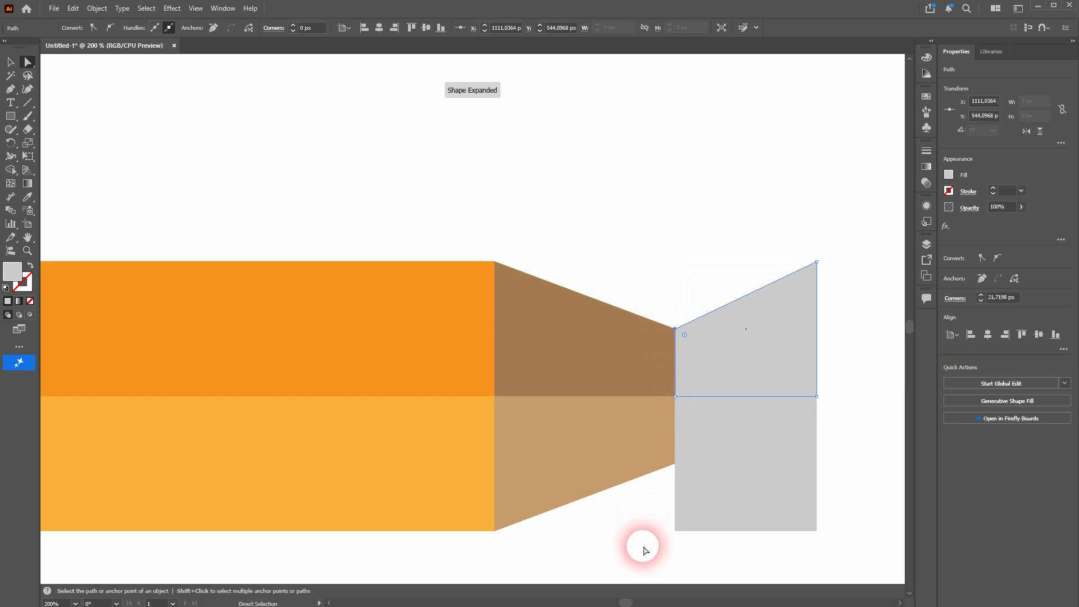
drag(675, 530, 675, 464)
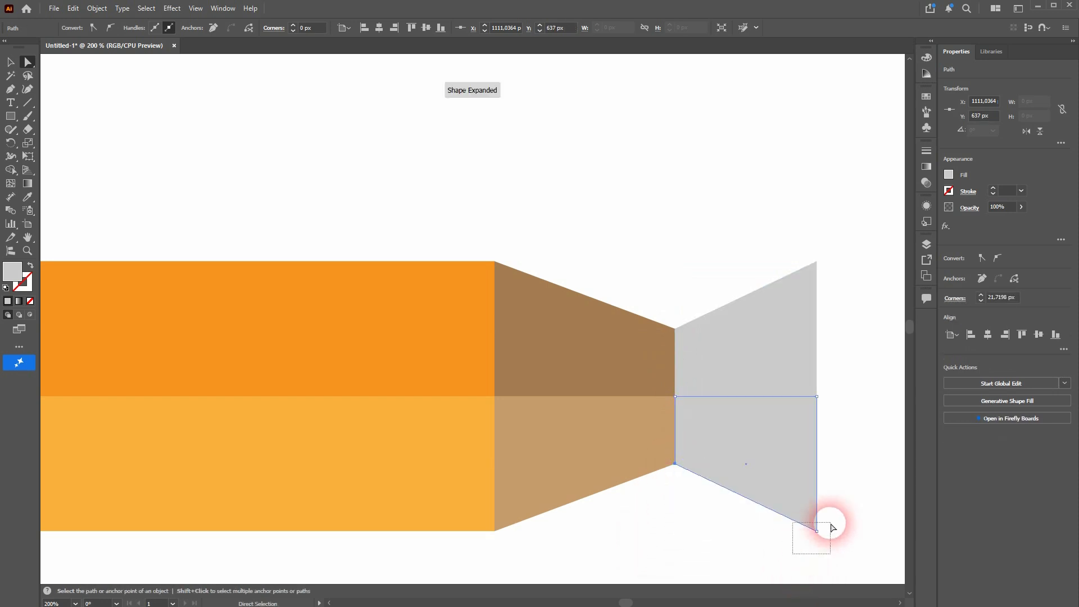
drag(823, 535, 817, 464)
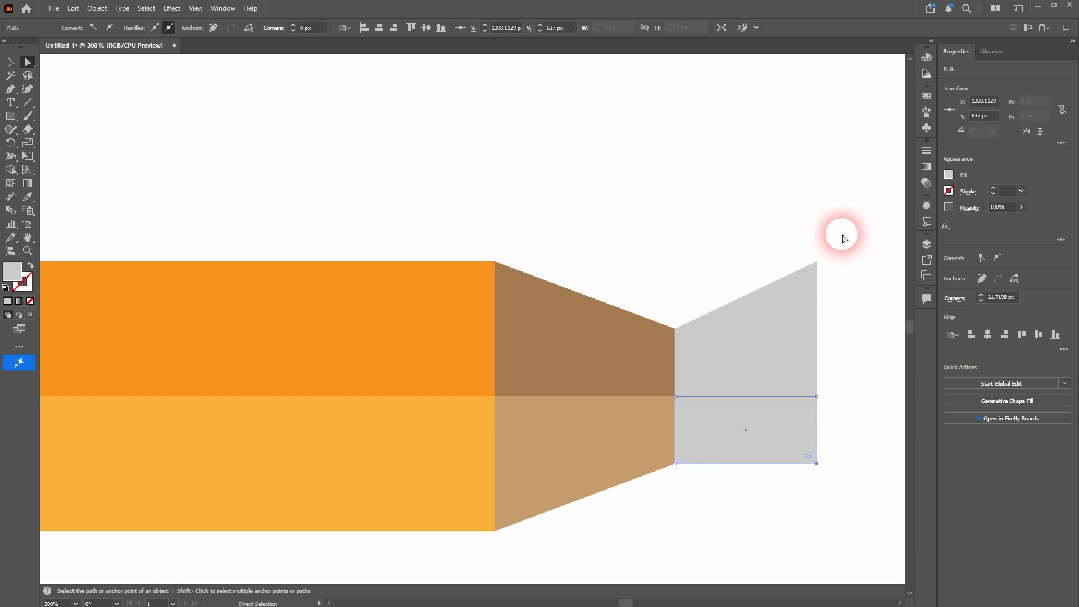
drag(817, 262, 817, 362)
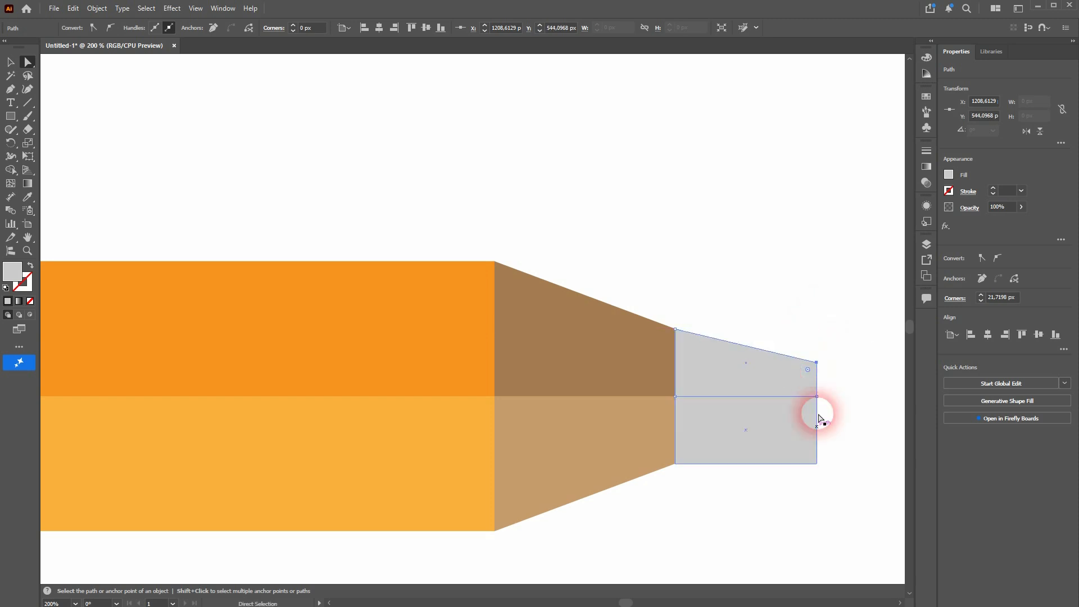
click(817, 463)
drag(817, 464, 817, 430)
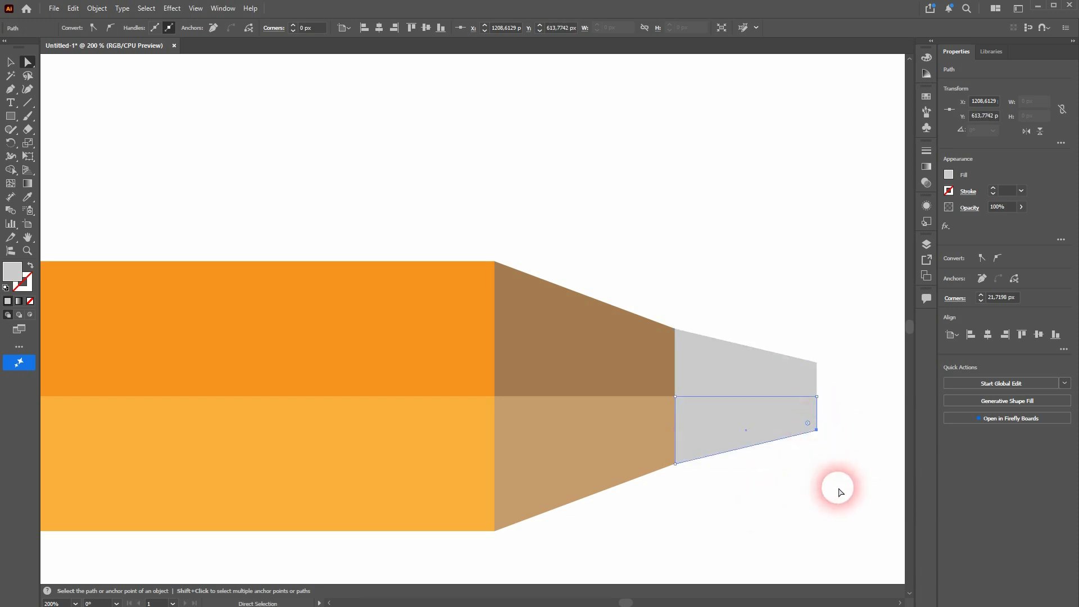
scroll(821, 468, down, 2)
scroll(831, 439, up, 1)
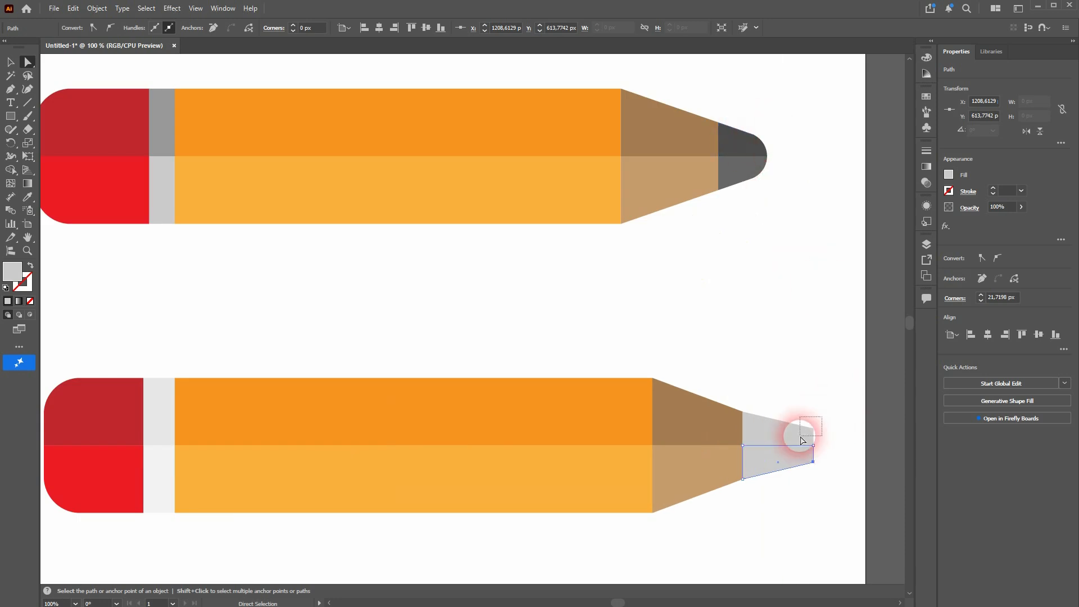
click(812, 443)
drag(805, 437, 720, 463)
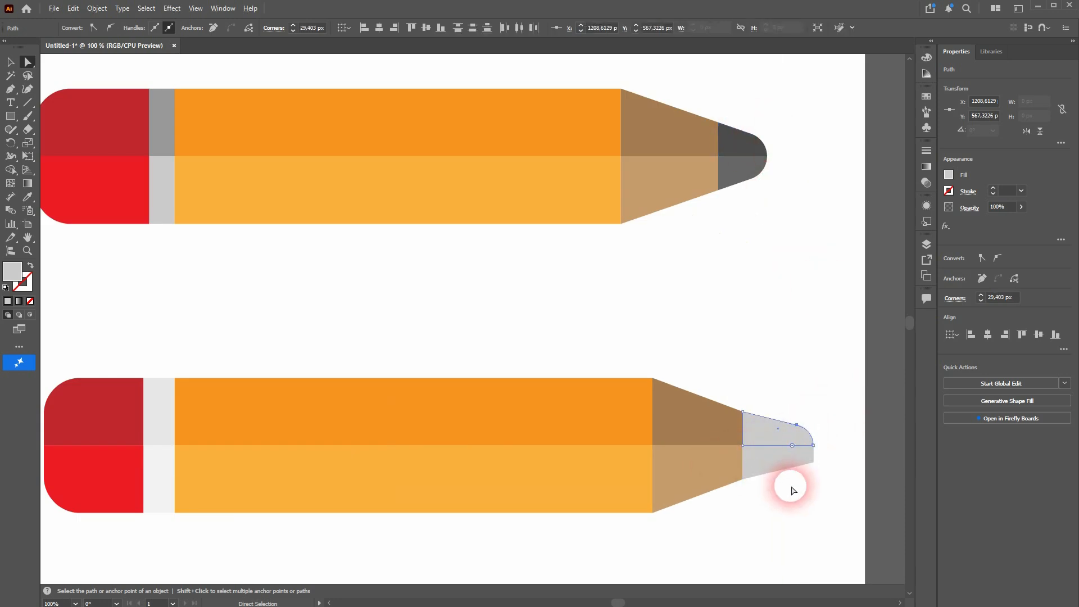
drag(806, 477, 783, 475)
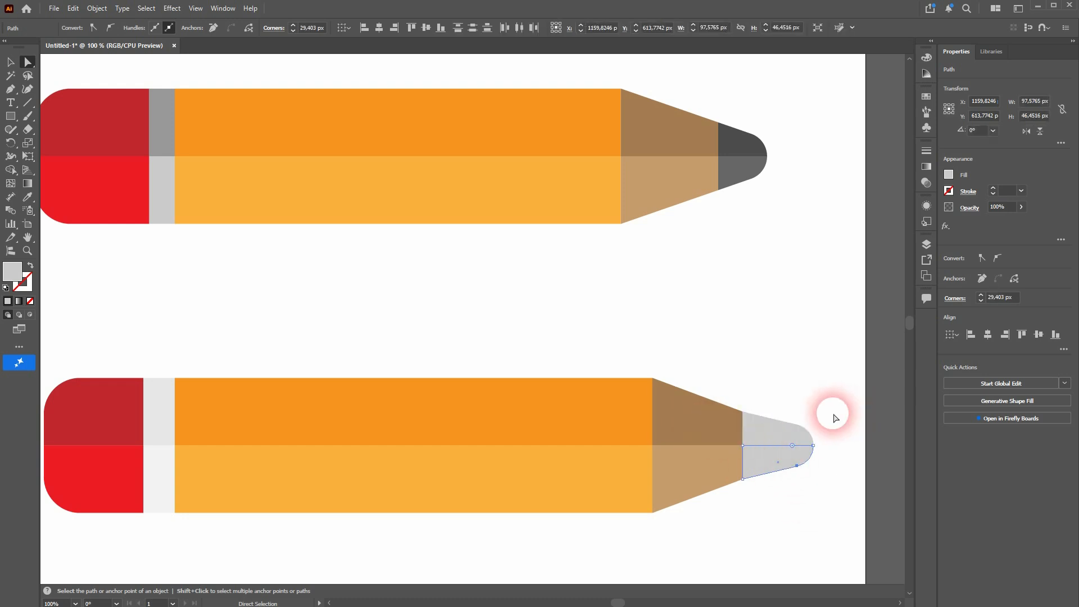
drag(829, 412, 785, 482)
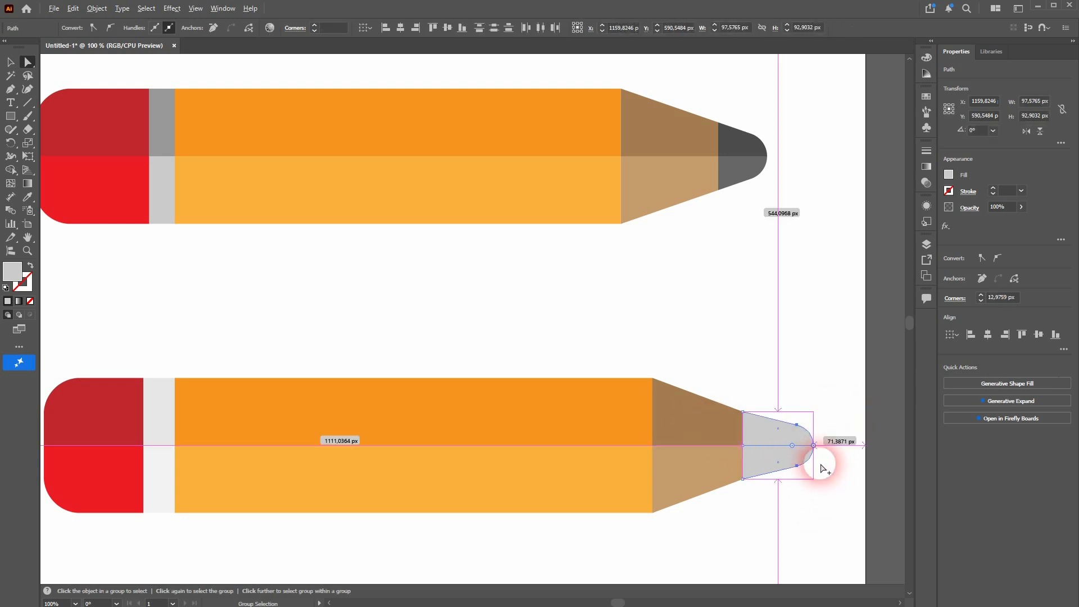
scroll(821, 467, up, 2)
key(ctrl+z)
key(ctrl+z)
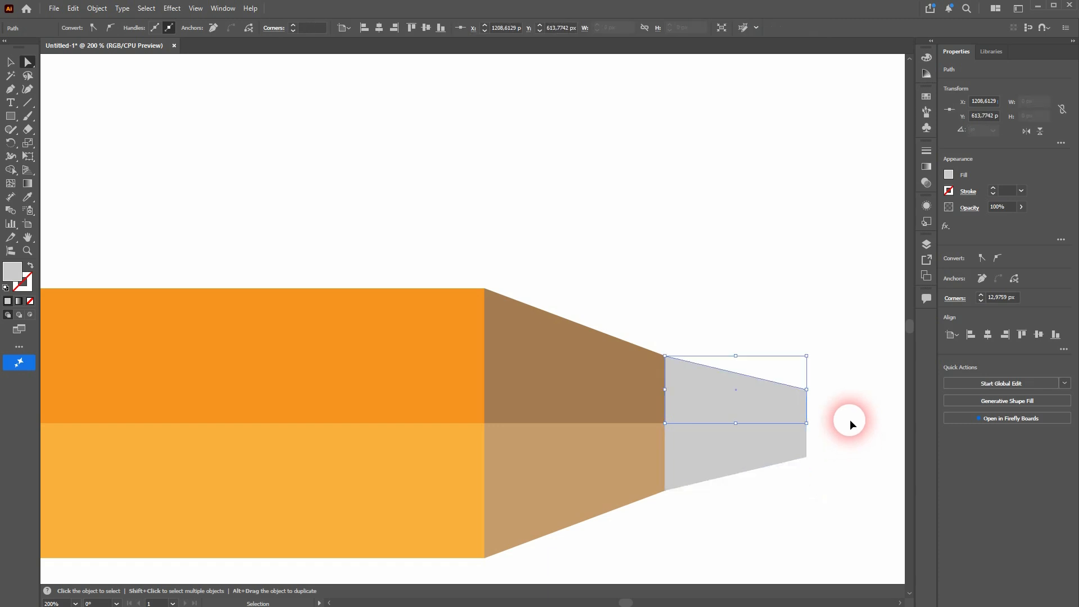
Shorten the grey tip to about 71 px long by moving the outer edge points of both shapes toward the wood.
drag(794, 465, 794, 466)
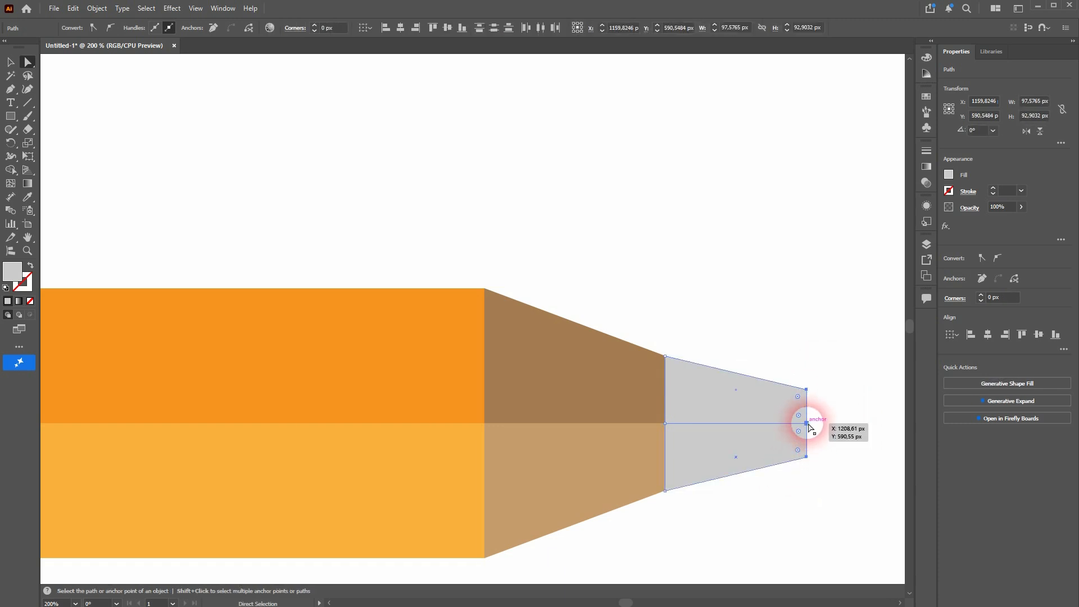
drag(808, 426, 769, 428)
click(804, 389)
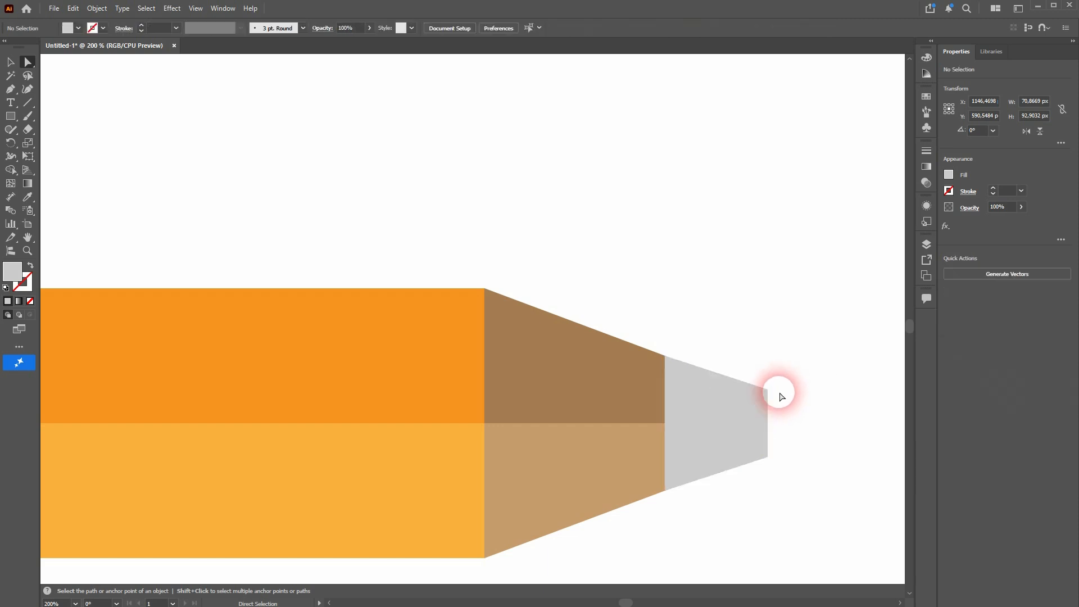
Round the outer corner of each grey tip shape to a radius of about 32 px.
drag(783, 371, 703, 441)
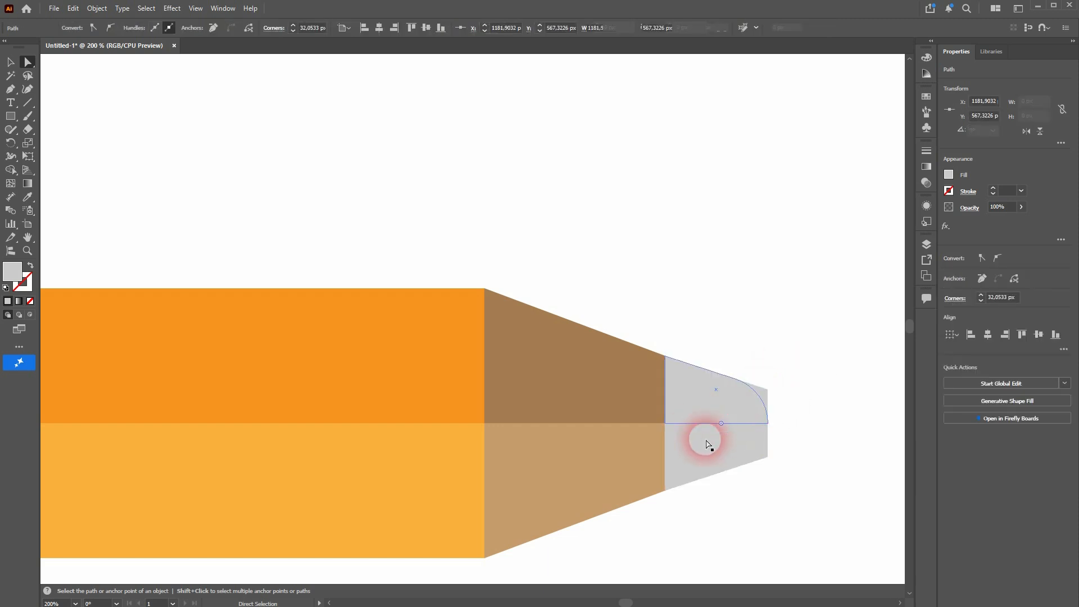
click(768, 457)
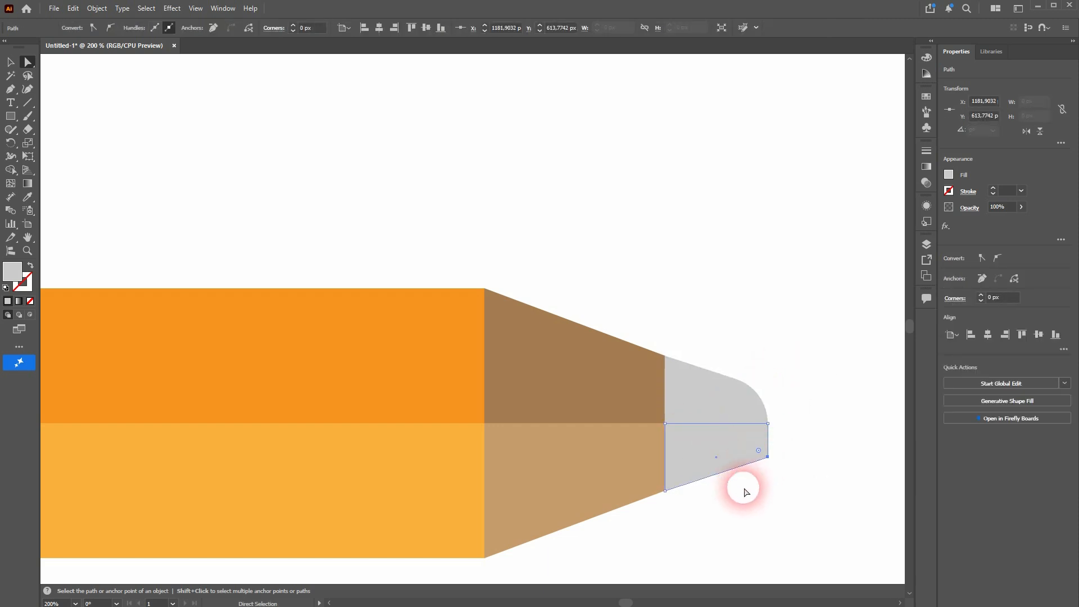
drag(759, 454, 677, 424)
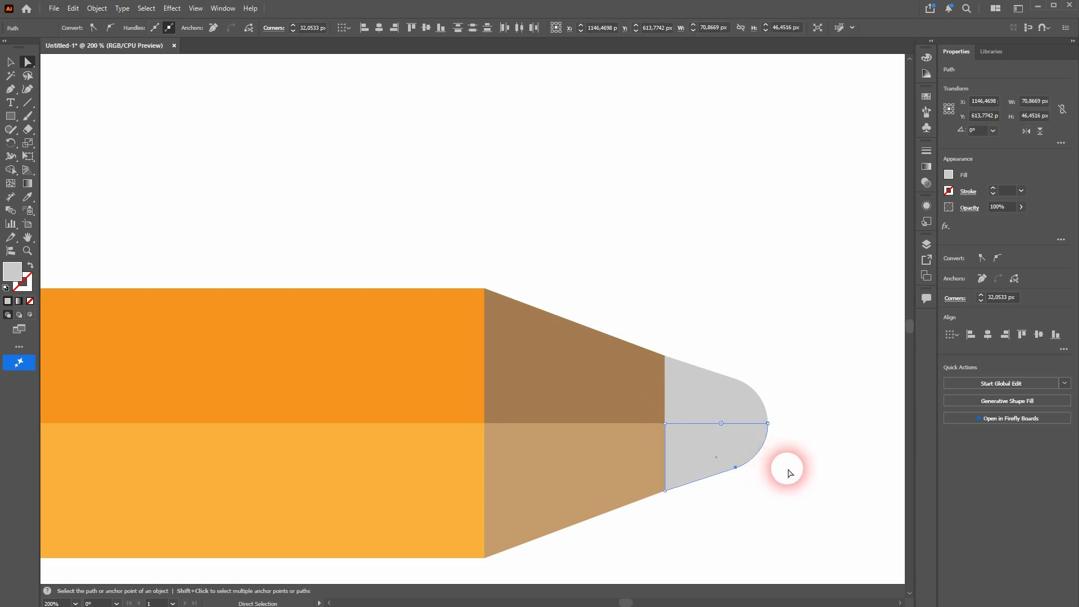
Fill the upper half of the tip with very dark grey.
scroll(785, 467, down, 5)
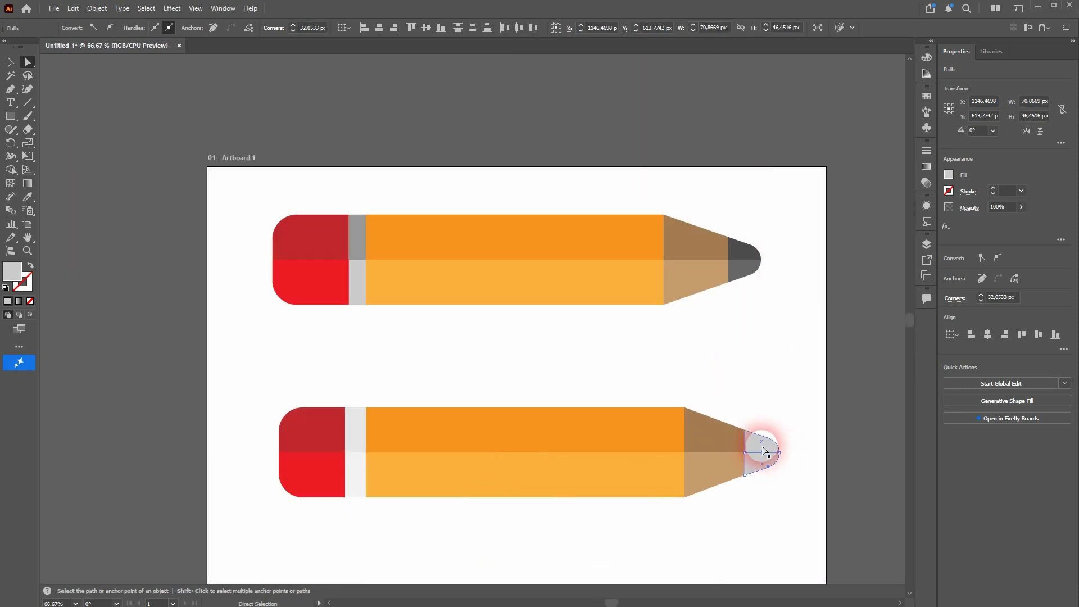
click(754, 438)
click(93, 29)
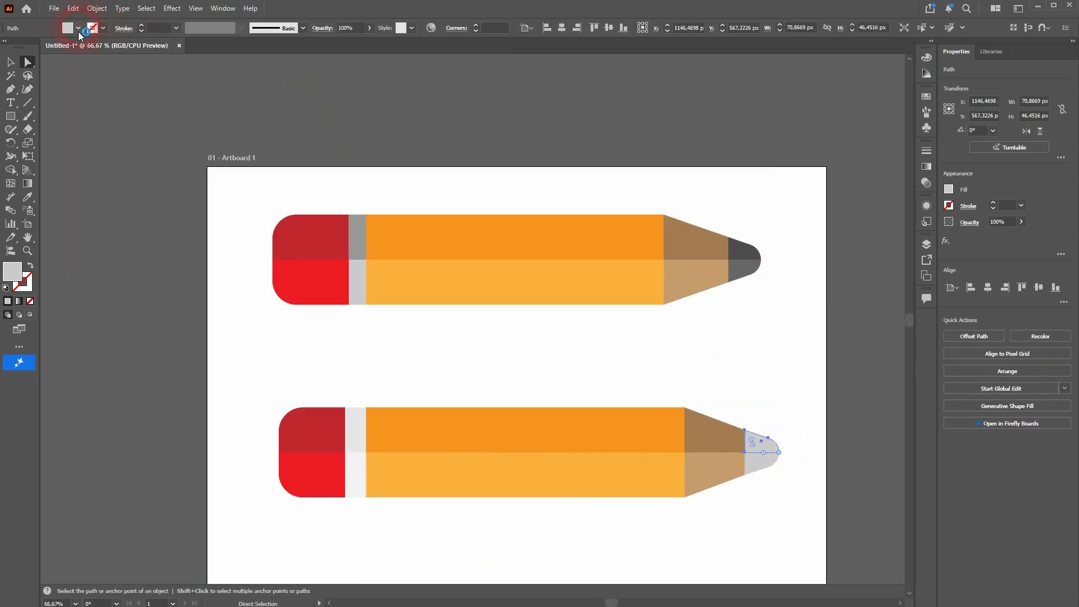
click(35, 148)
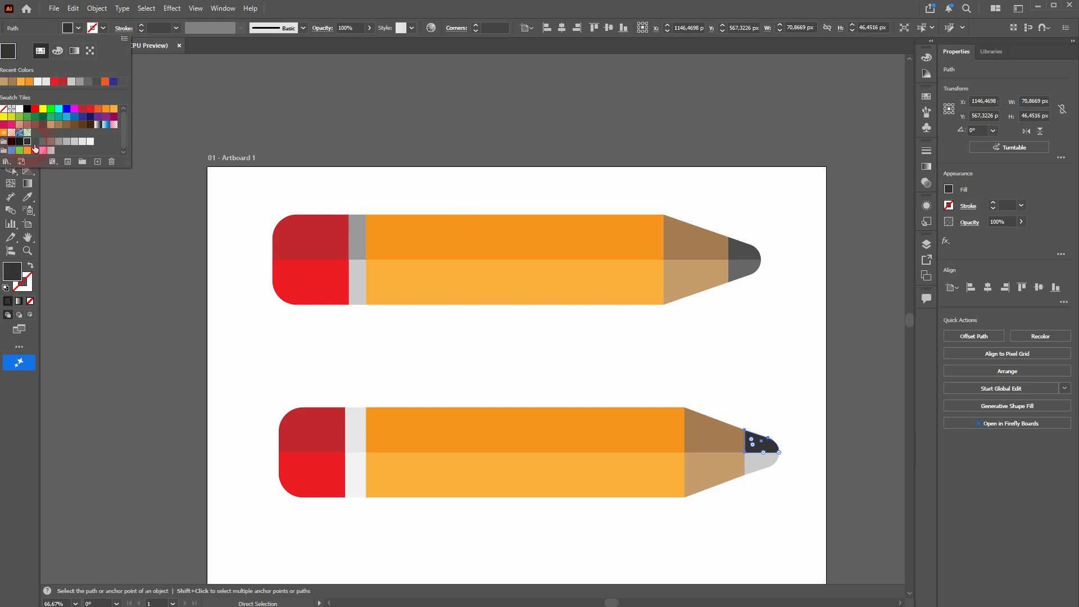
Fill the lower half of the tip with medium grey, R=128 G=128 B=128, and deselect it.
click(760, 462)
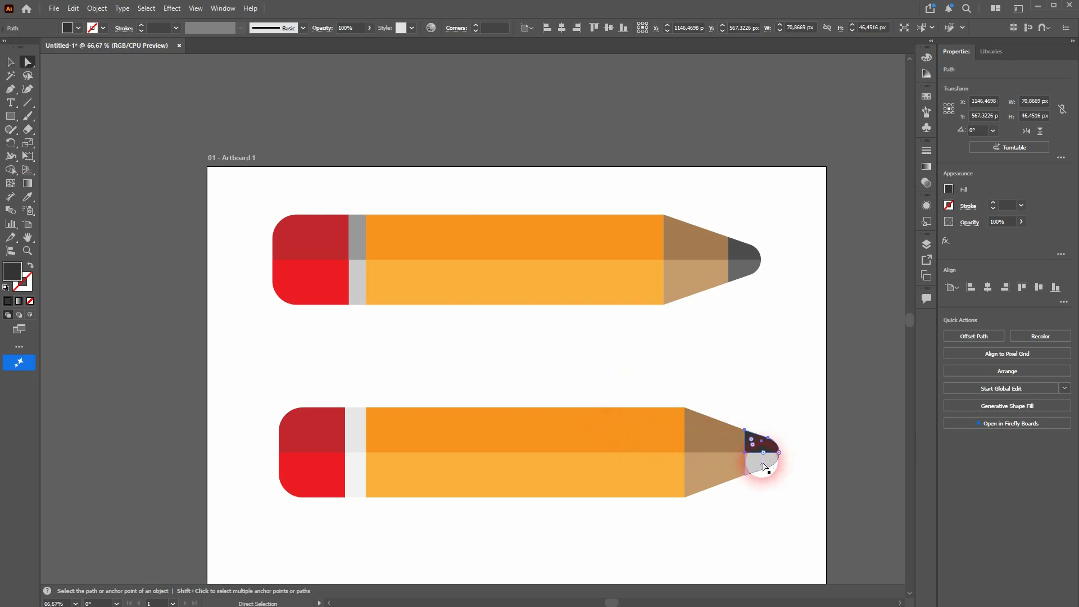
click(78, 28)
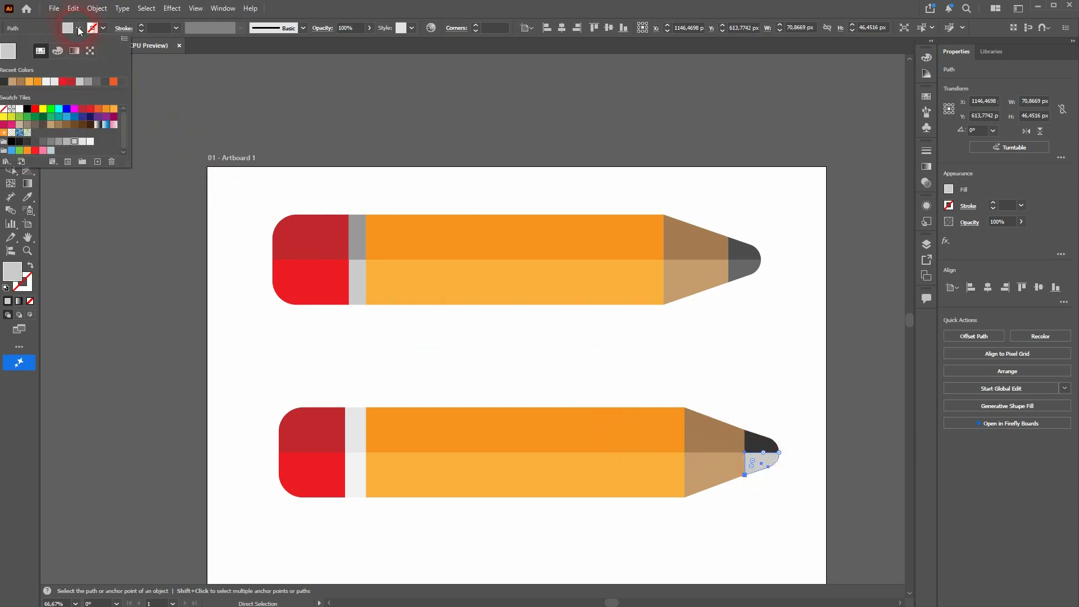
click(51, 141)
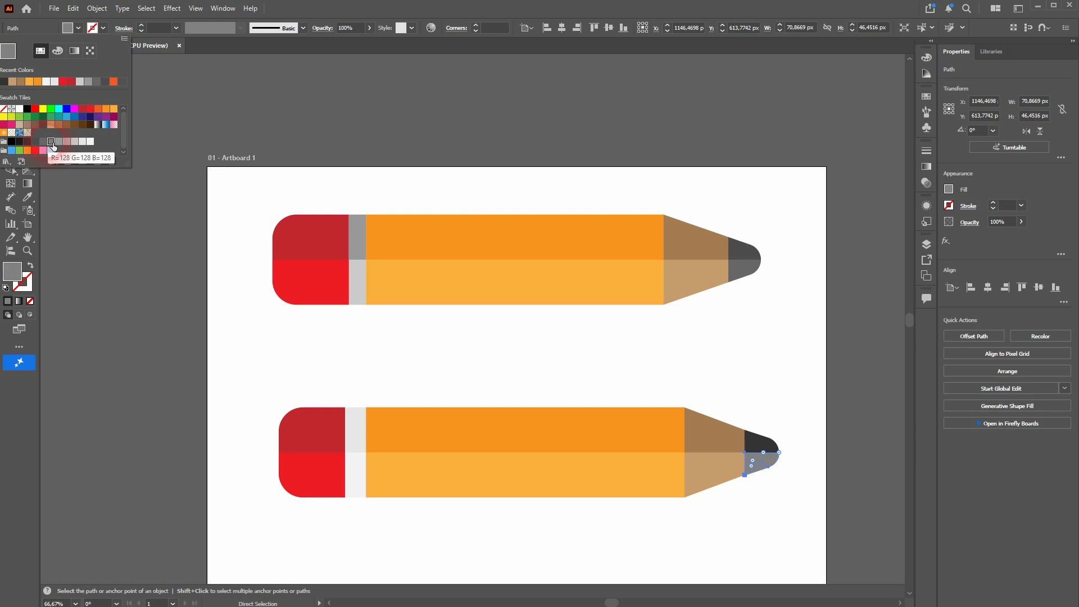
click(450, 279)
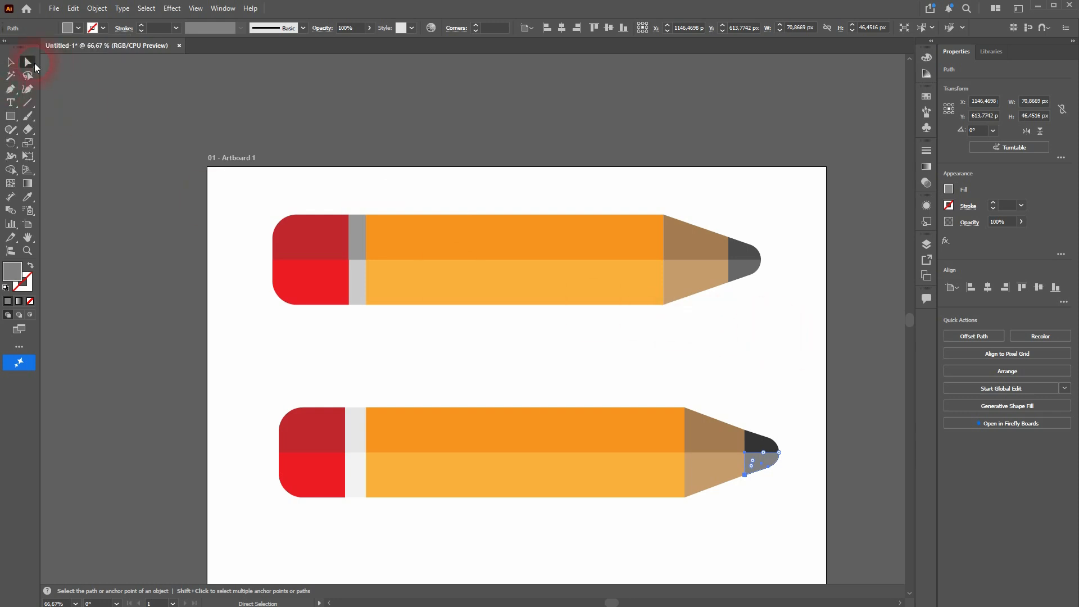
click(11, 63)
click(602, 386)
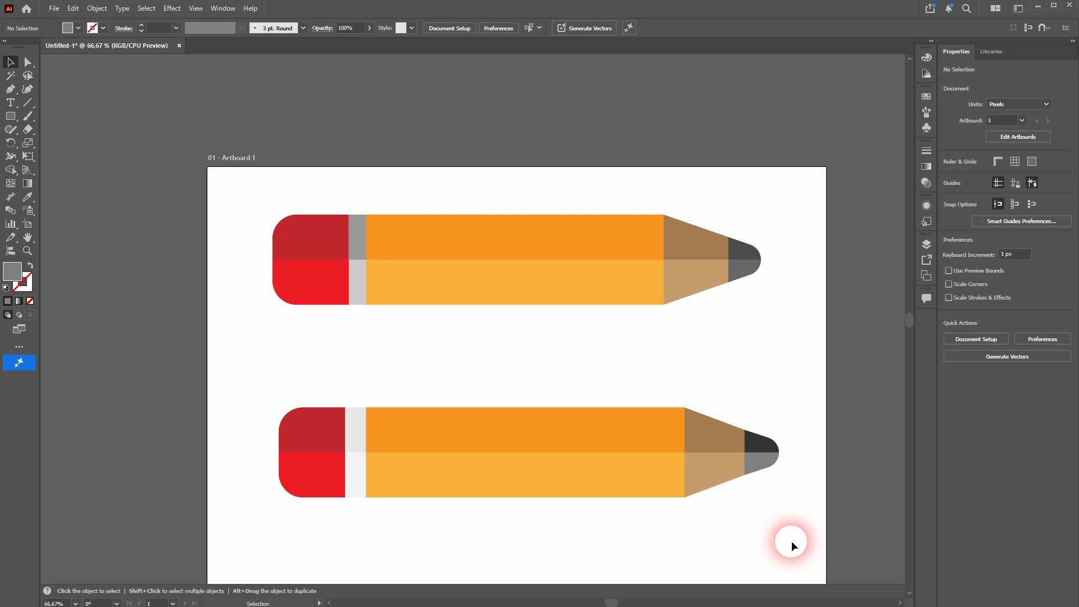
Change the lower tip half's fill to a darker grey, R=102 G=102 B=102, and clear the selection.
click(762, 473)
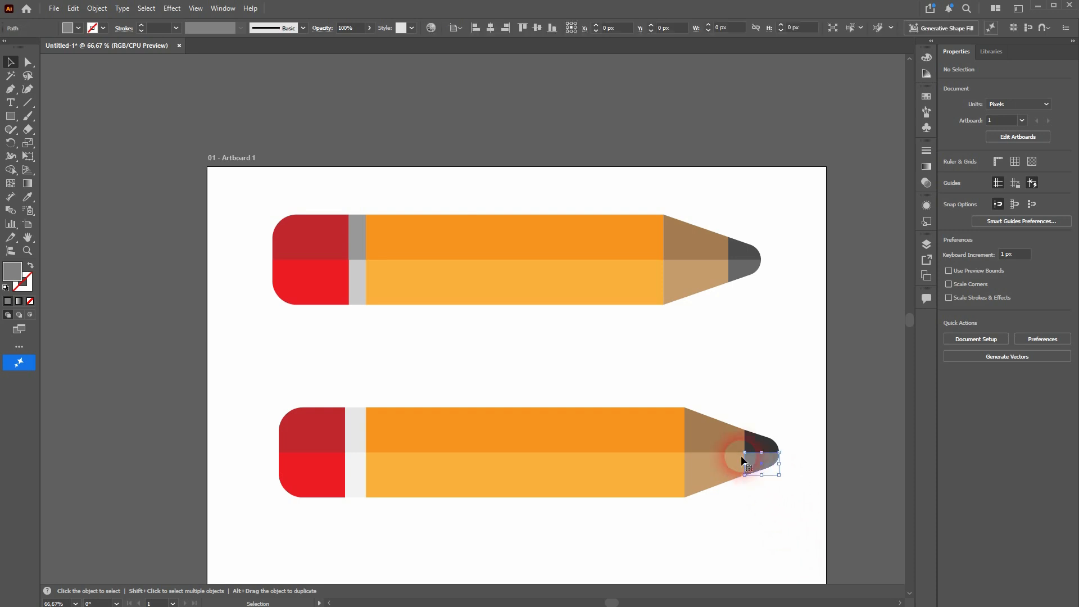
click(78, 28)
click(43, 141)
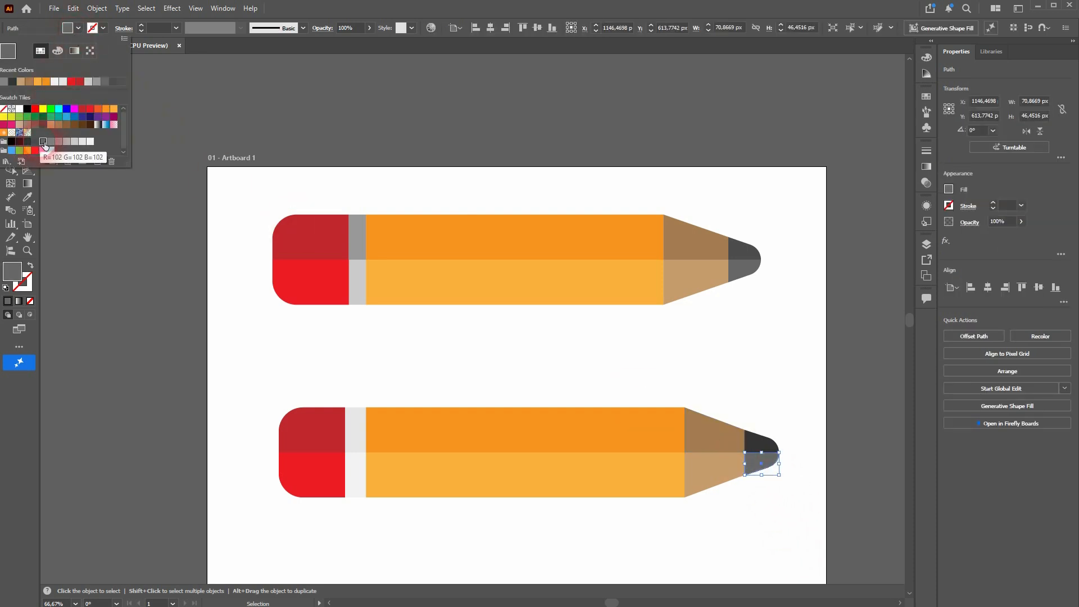
click(234, 362)
click(221, 363)
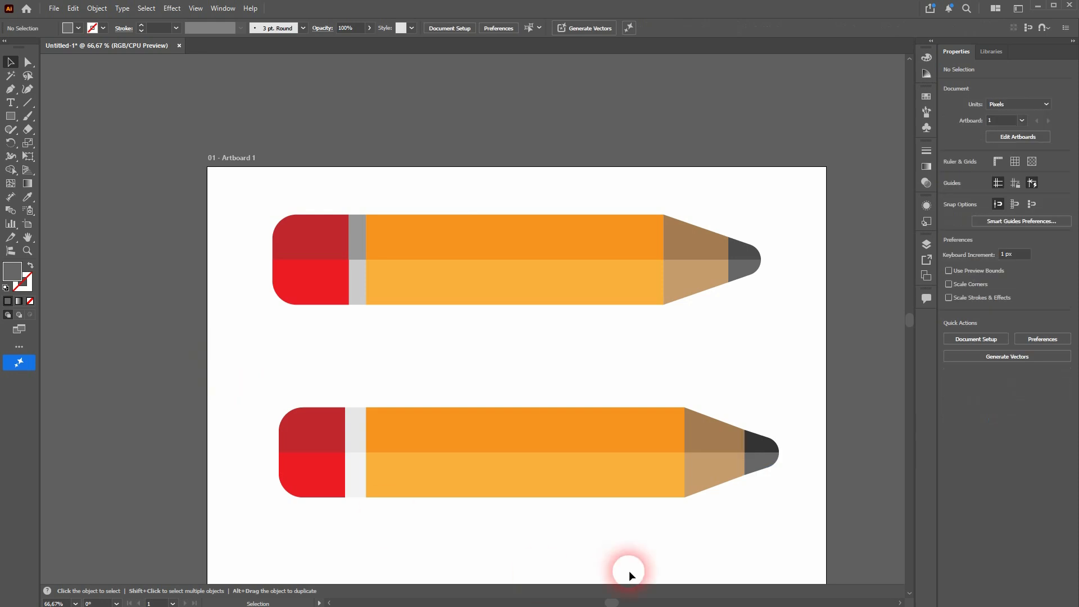